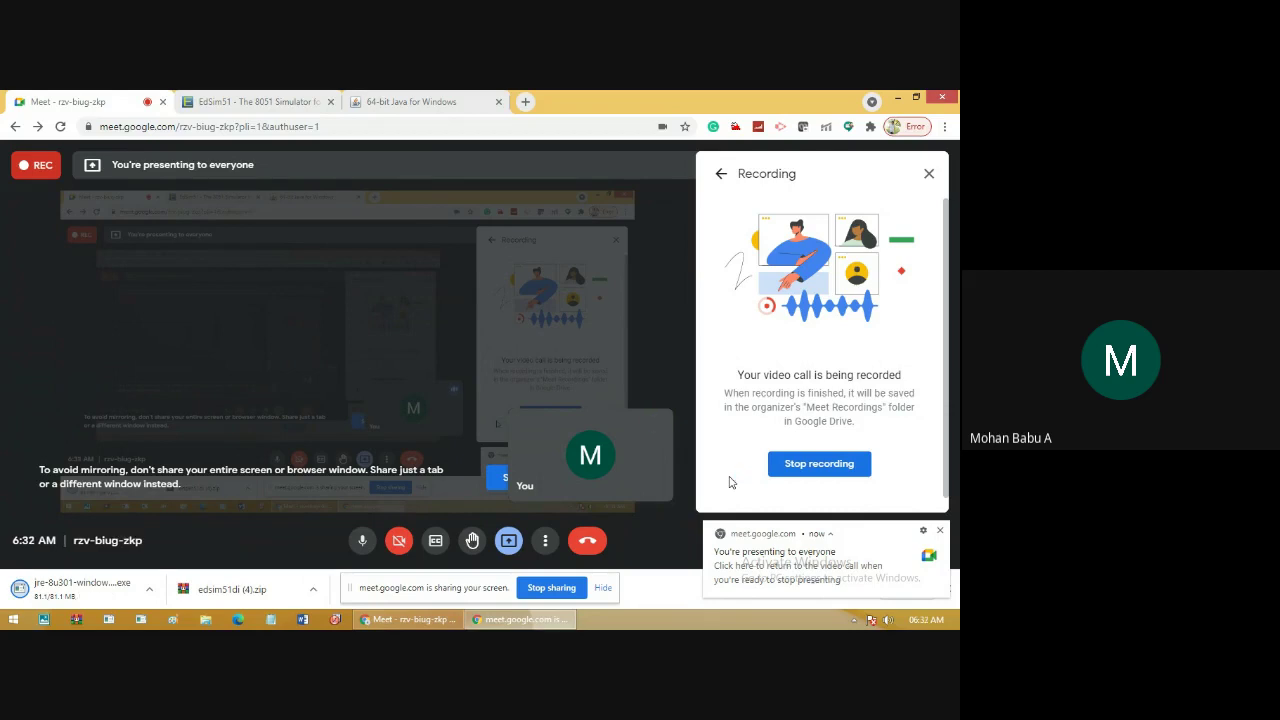
# - Close the open EdSim51 and Java tabs, and search Google for edsim51 in a new tab
pyautogui.click(330, 103)
pyautogui.click(330, 103)
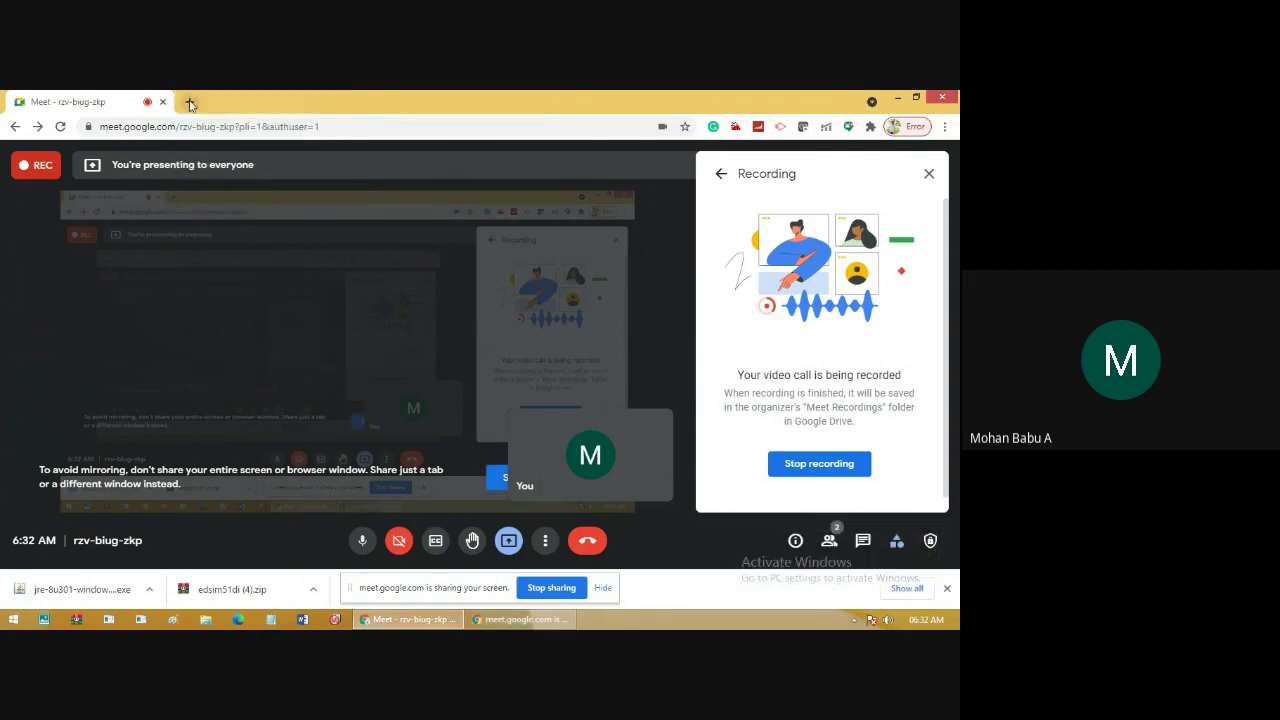
pyautogui.click(190, 103)
pyautogui.click(192, 126)
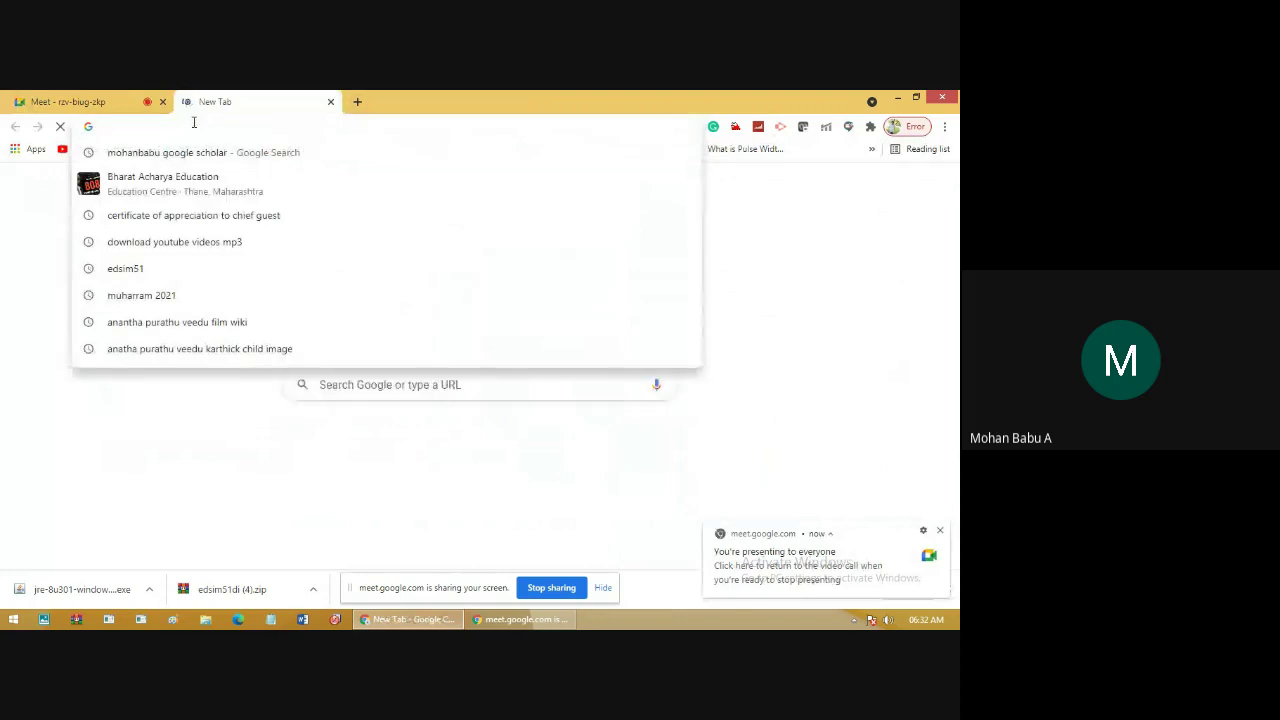
pyautogui.write('edsim51')
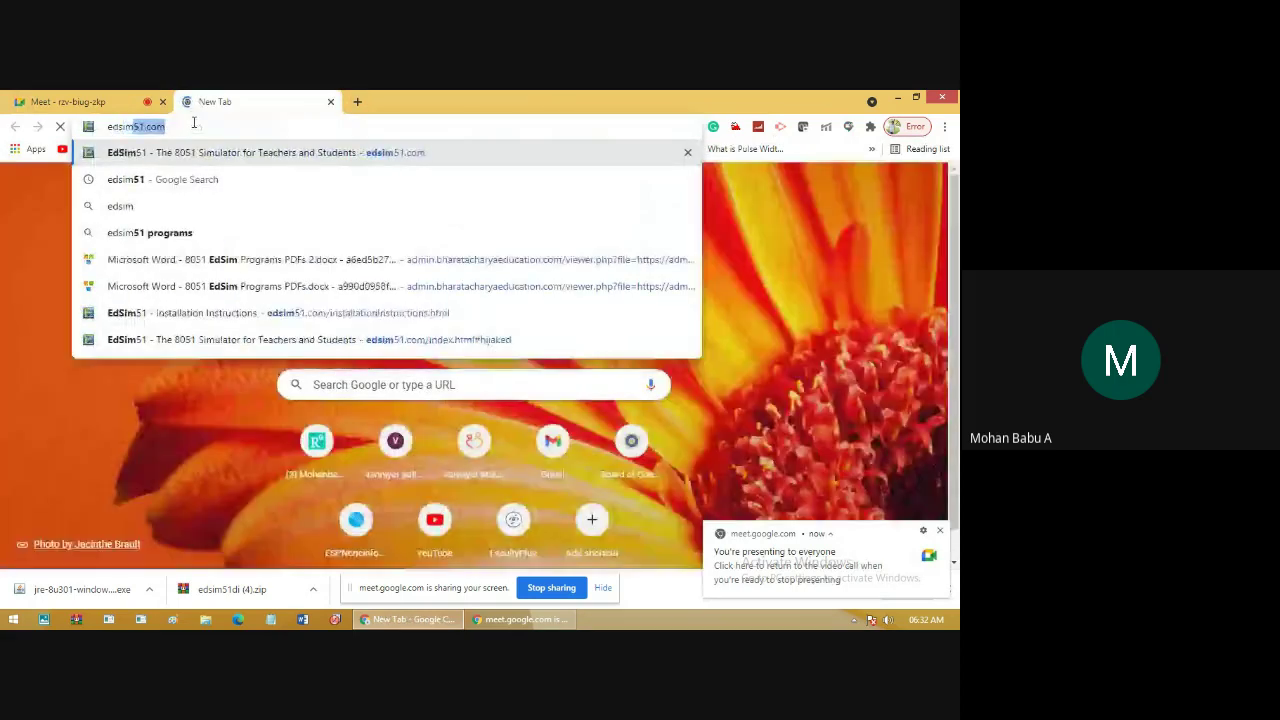
pyautogui.press('Delete')
pyautogui.press('Return')
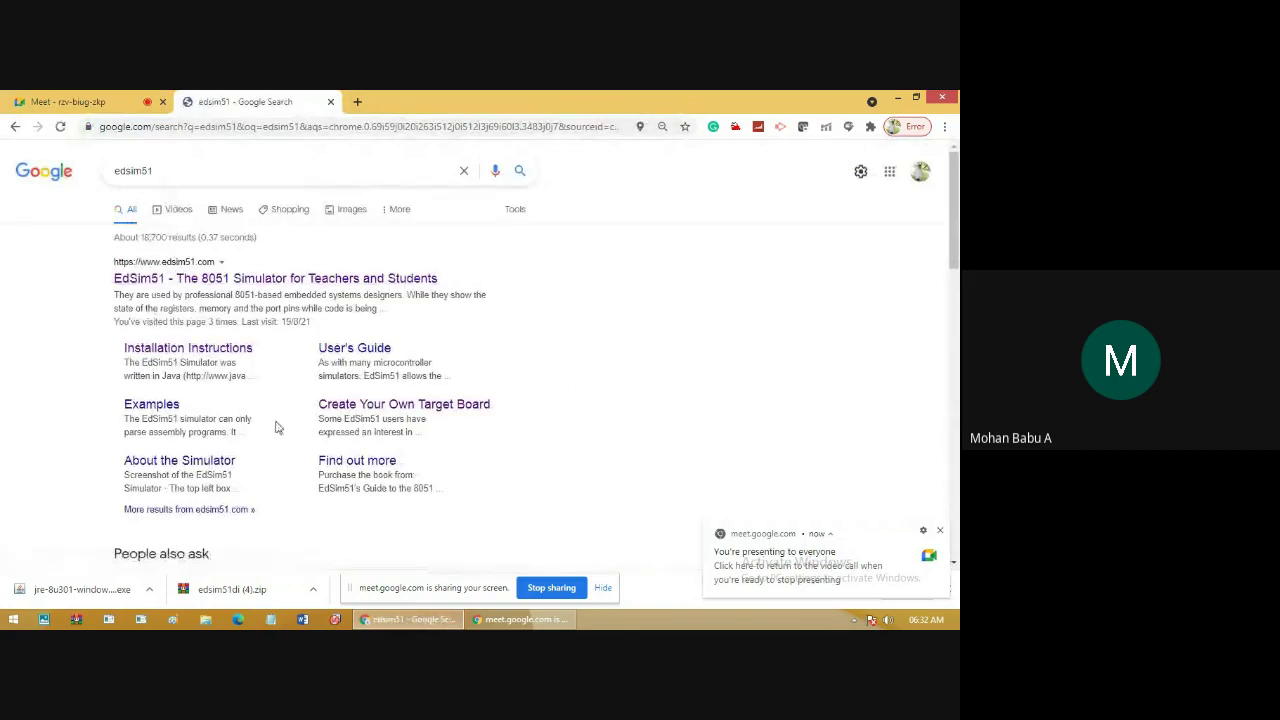
# - Open the EdSim51 website from the search results and download the EdSim51DI Simulator
pyautogui.moveTo(954, 230)
pyautogui.mouseDown()
pyautogui.moveTo(955, 352)
pyautogui.moveTo(955, 244)
pyautogui.mouseUp()
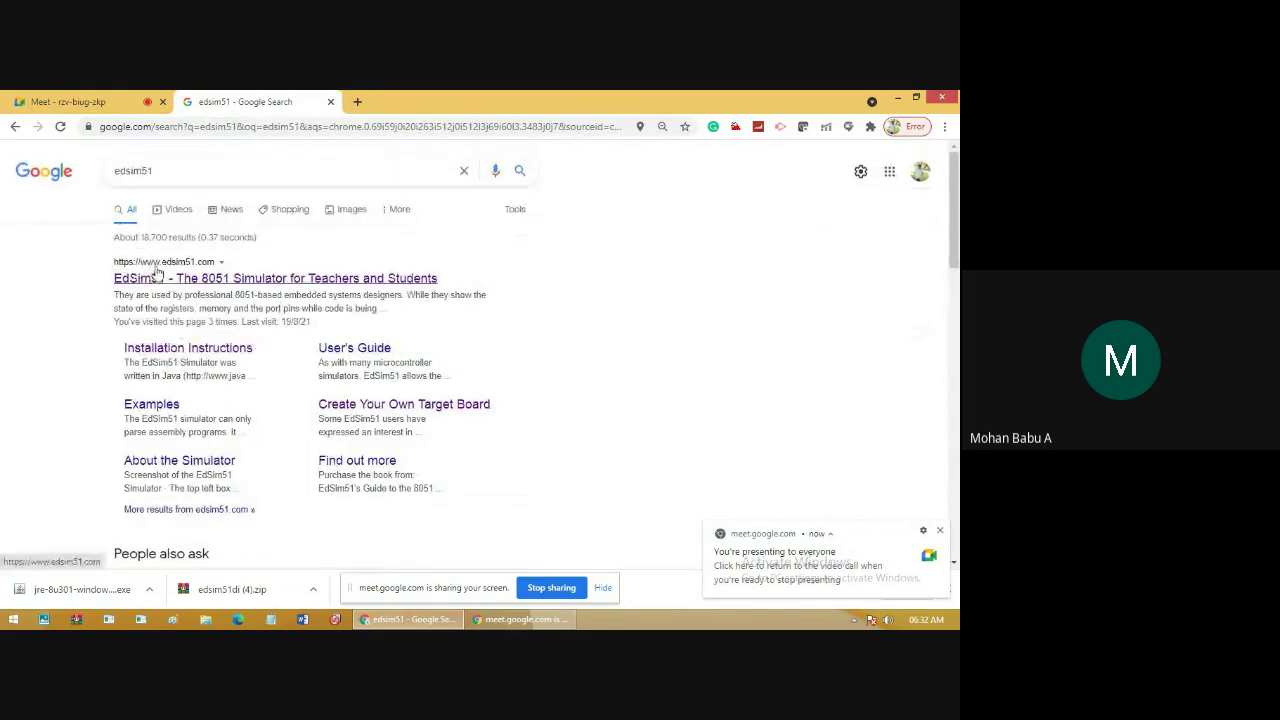
pyautogui.click(220, 278)
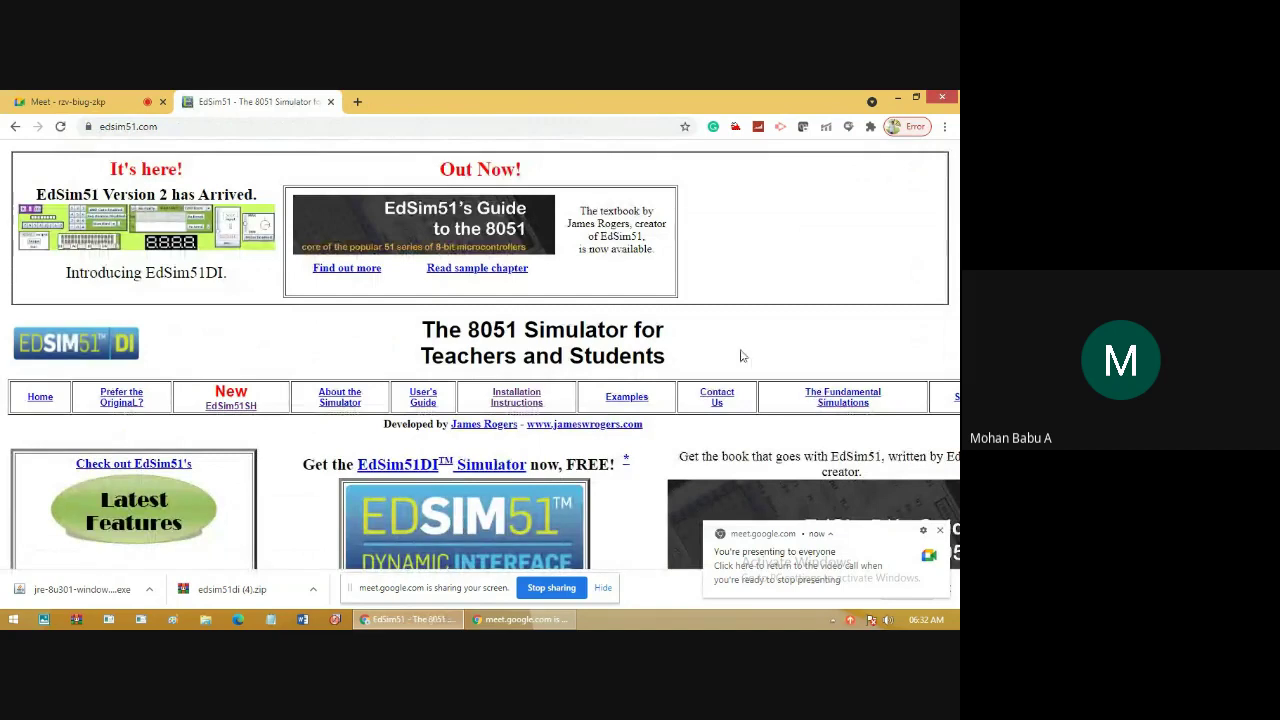
pyautogui.scroll(-3, 746, 258)
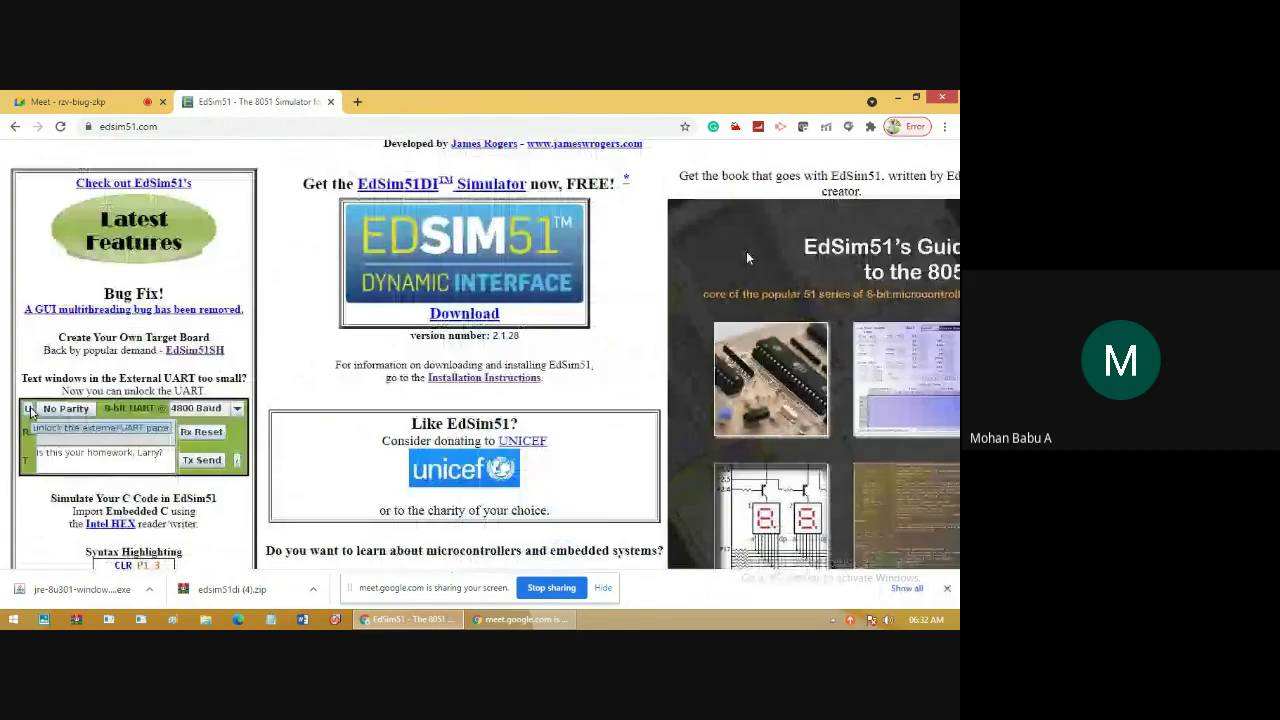
pyautogui.click(472, 314)
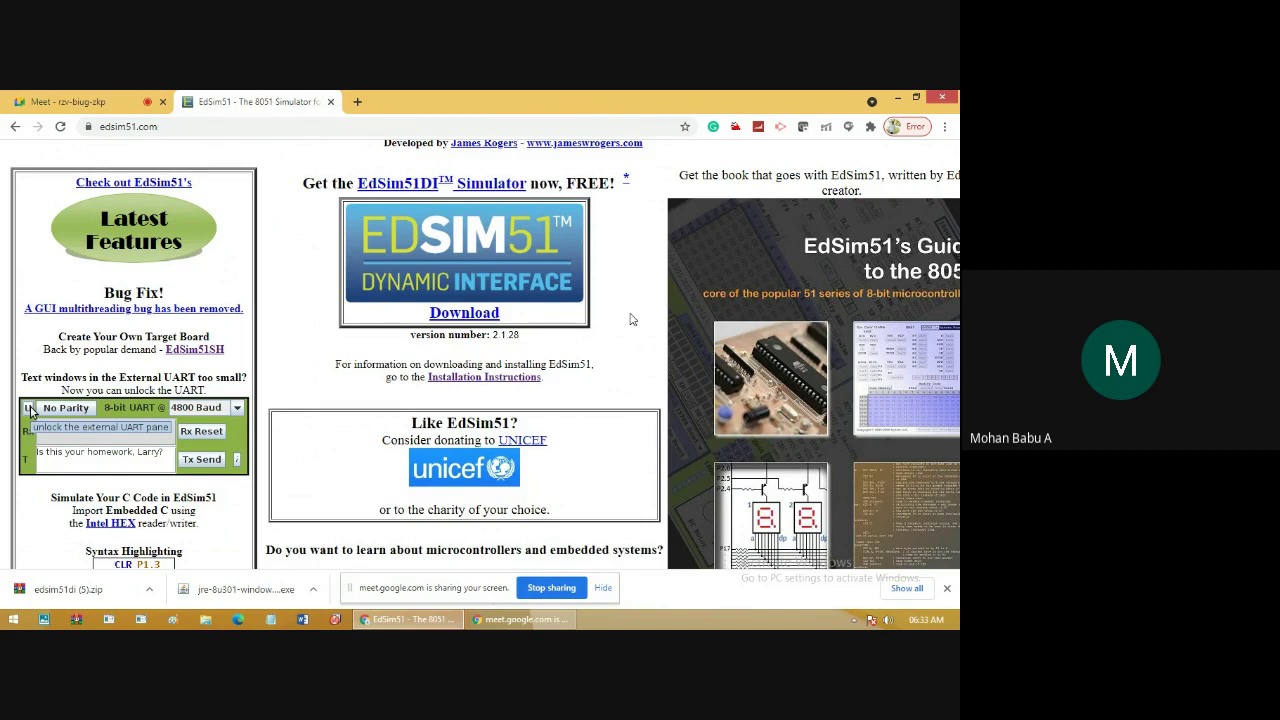
# - Look through the EdSim51 home page and open its Installation Instructions page
pyautogui.scroll(-1, 631, 319)
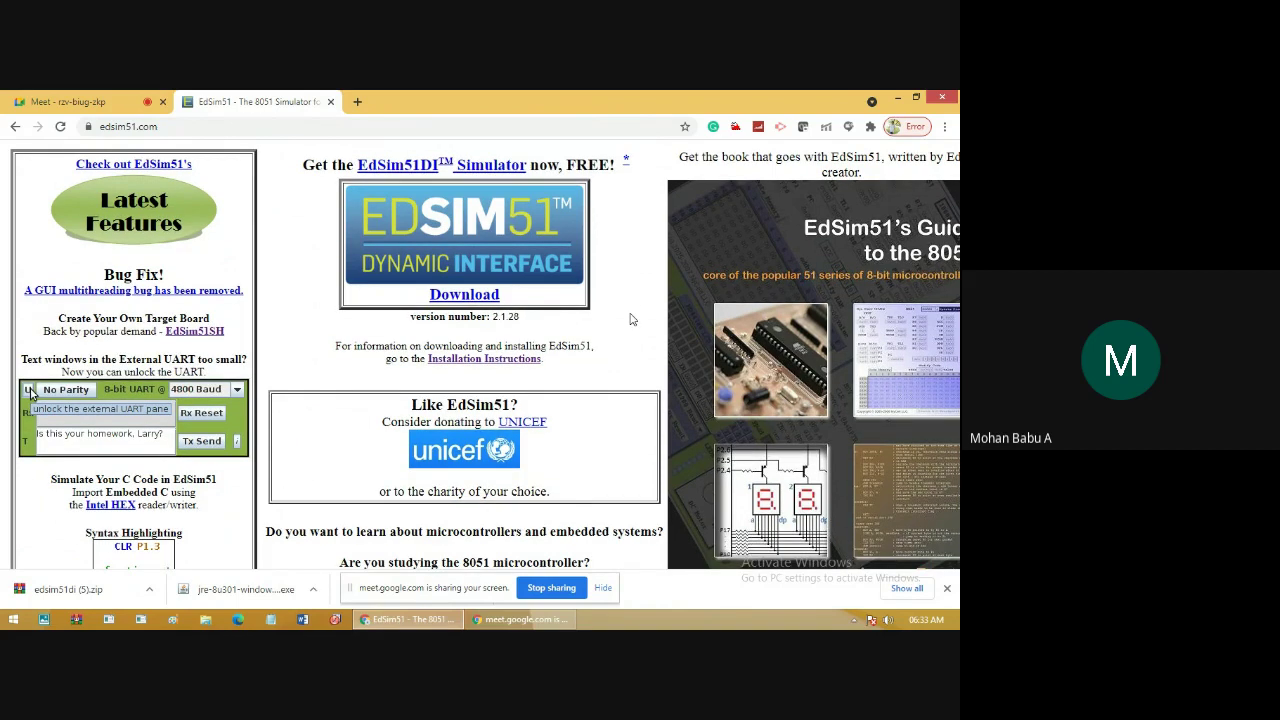
pyautogui.scroll(-3, 631, 319)
pyautogui.scroll(-5, 631, 319)
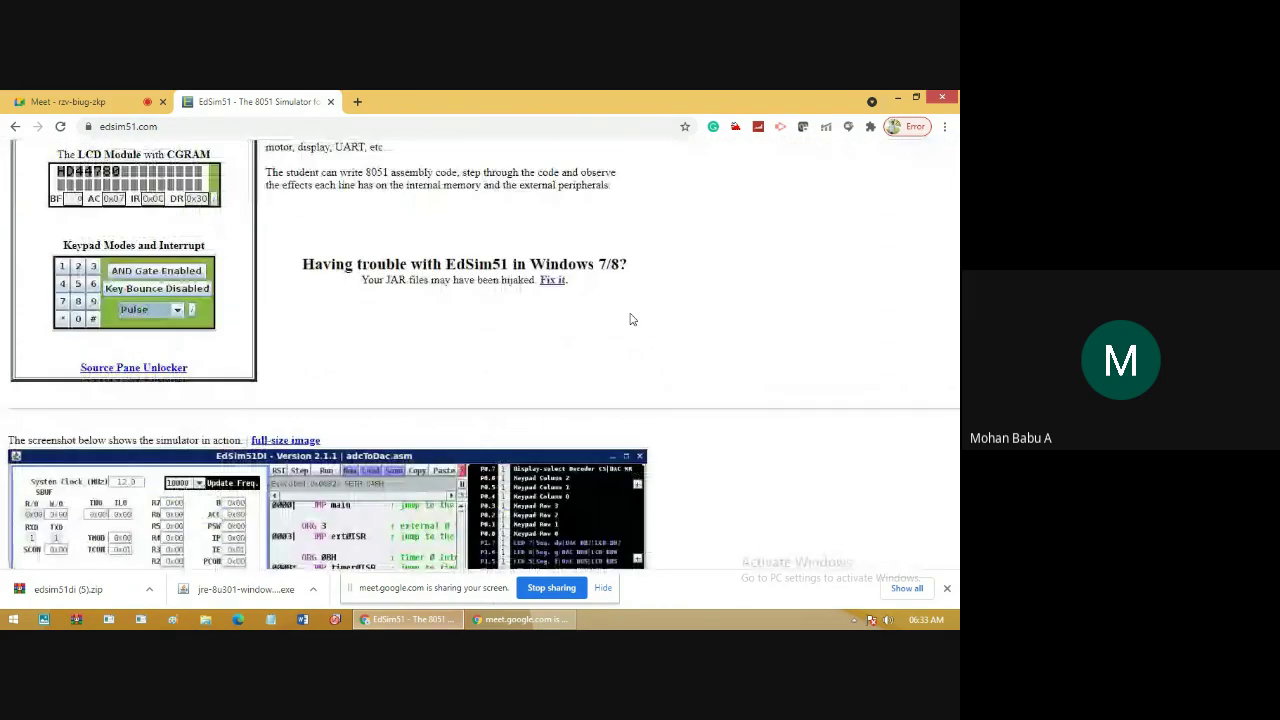
pyautogui.scroll(5, 631, 319)
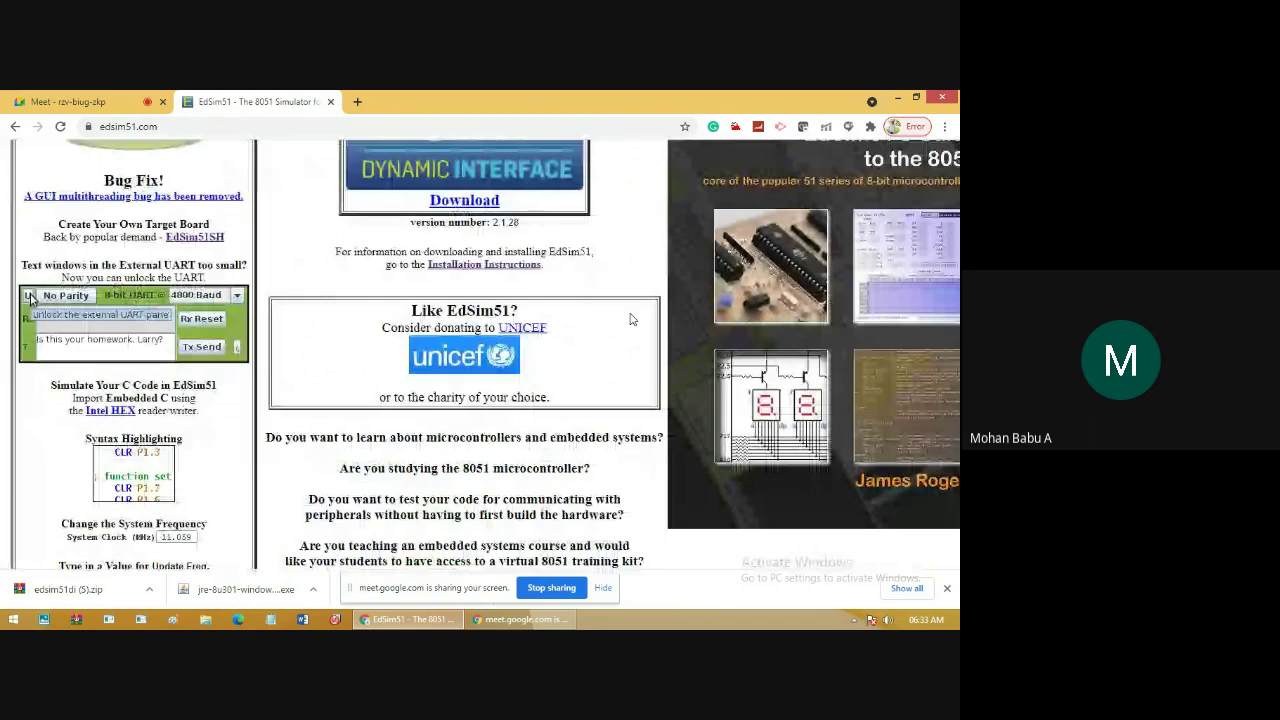
pyautogui.scroll(5, 631, 319)
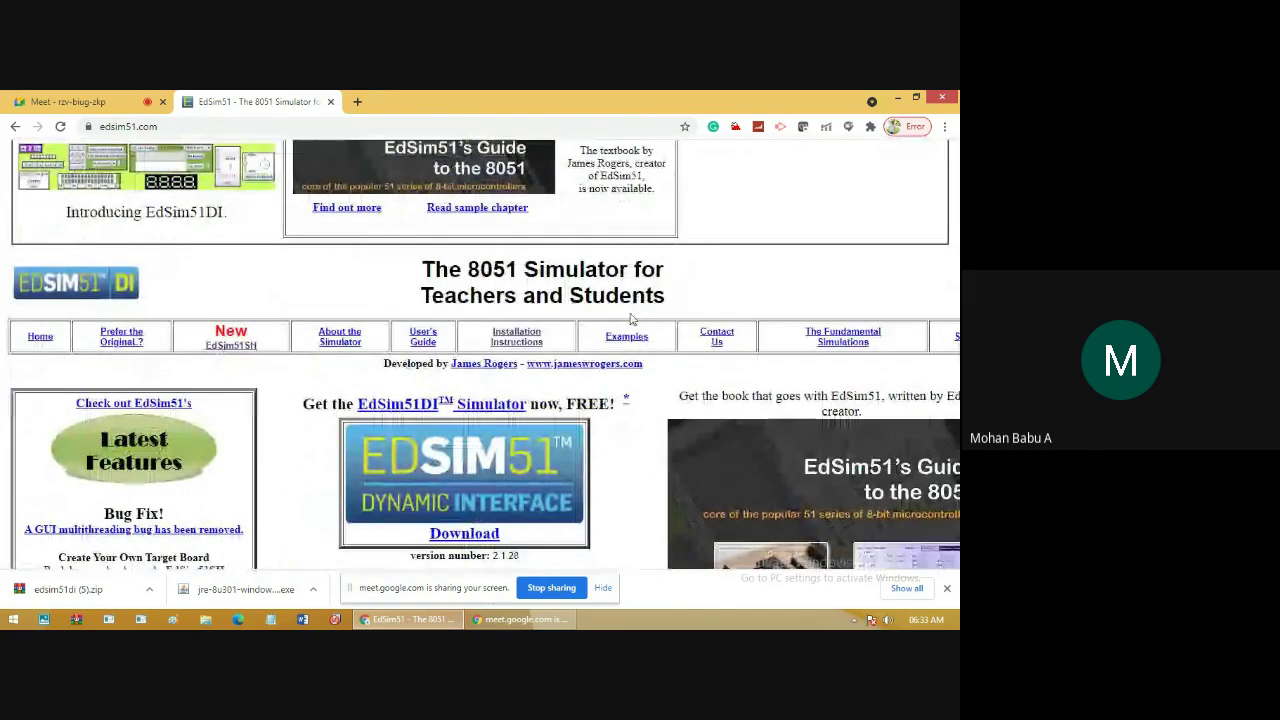
pyautogui.scroll(-3, 631, 319)
pyautogui.scroll(3, 631, 319)
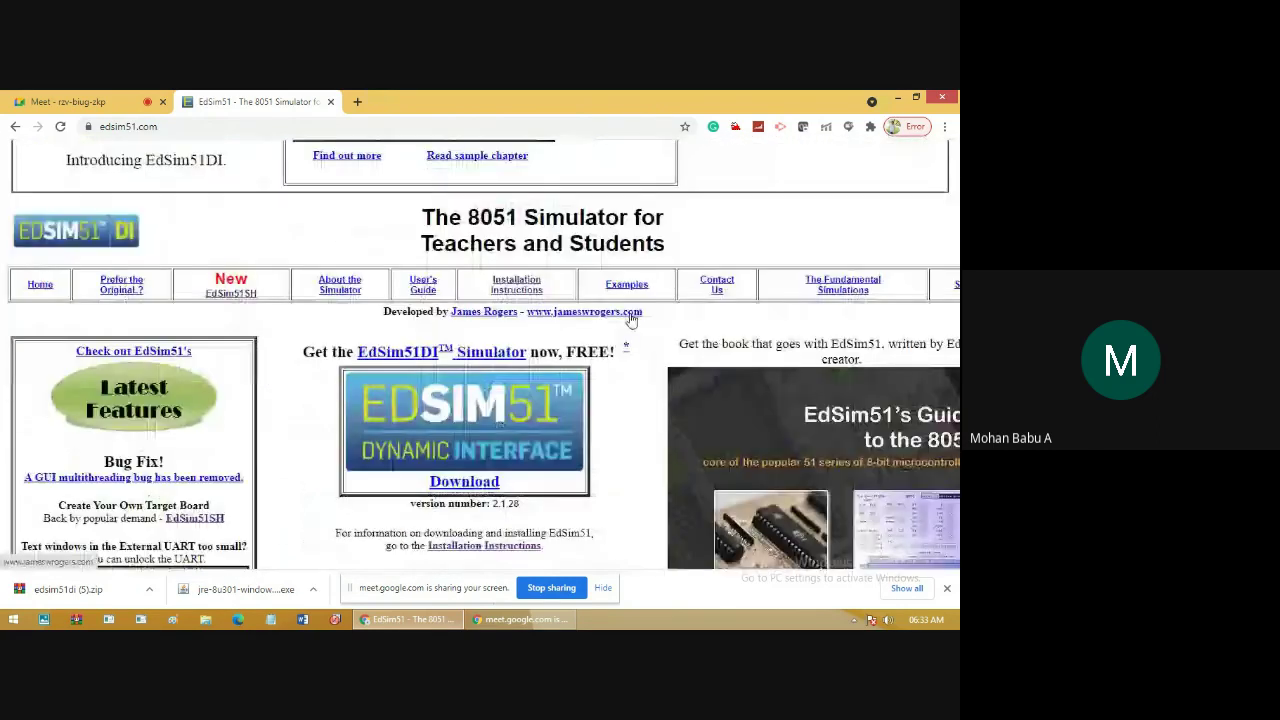
pyautogui.click(517, 290)
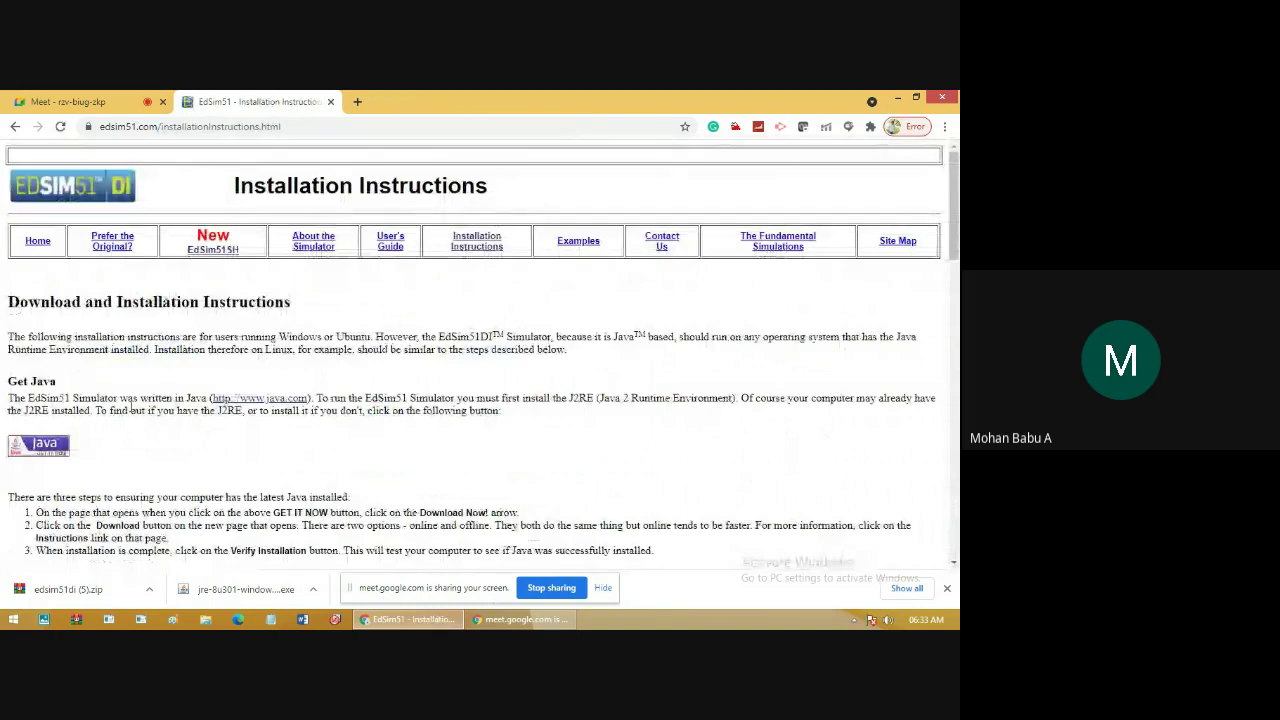
# - Follow the instructions' Java link and download 64-bit Java for Windows, agreeing to the license terms
pyautogui.click(53, 451)
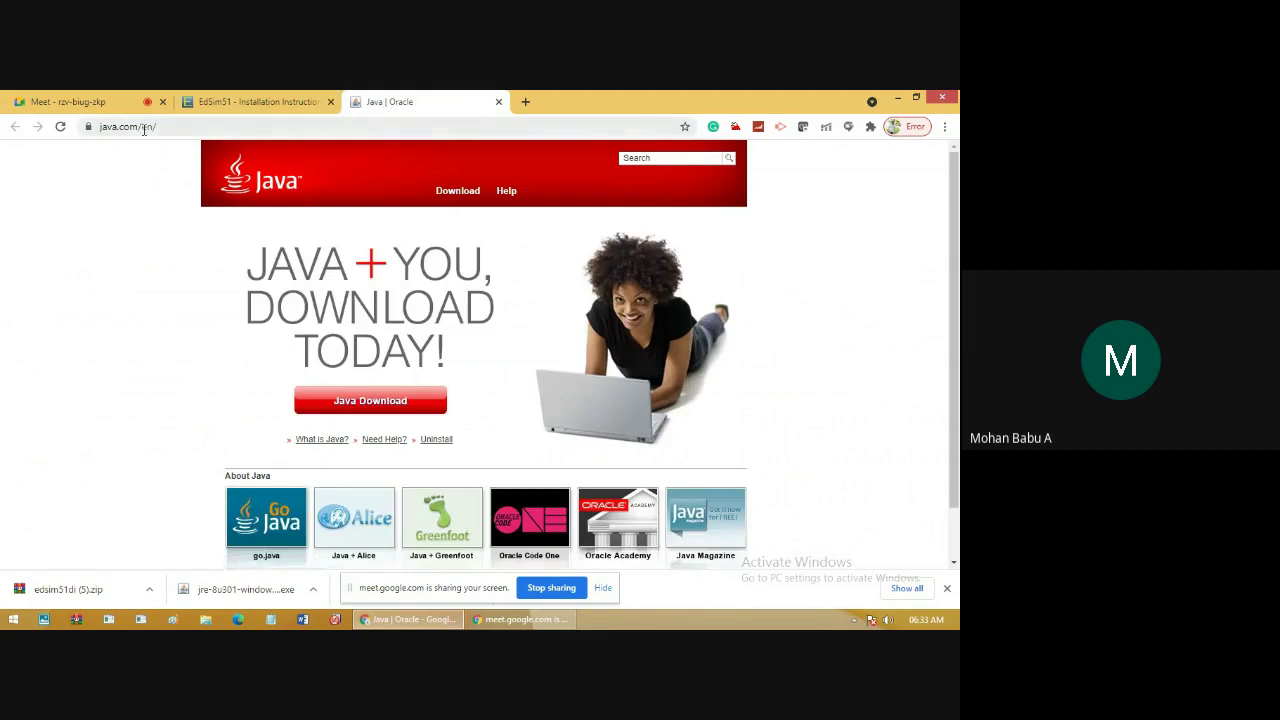
pyautogui.click(366, 401)
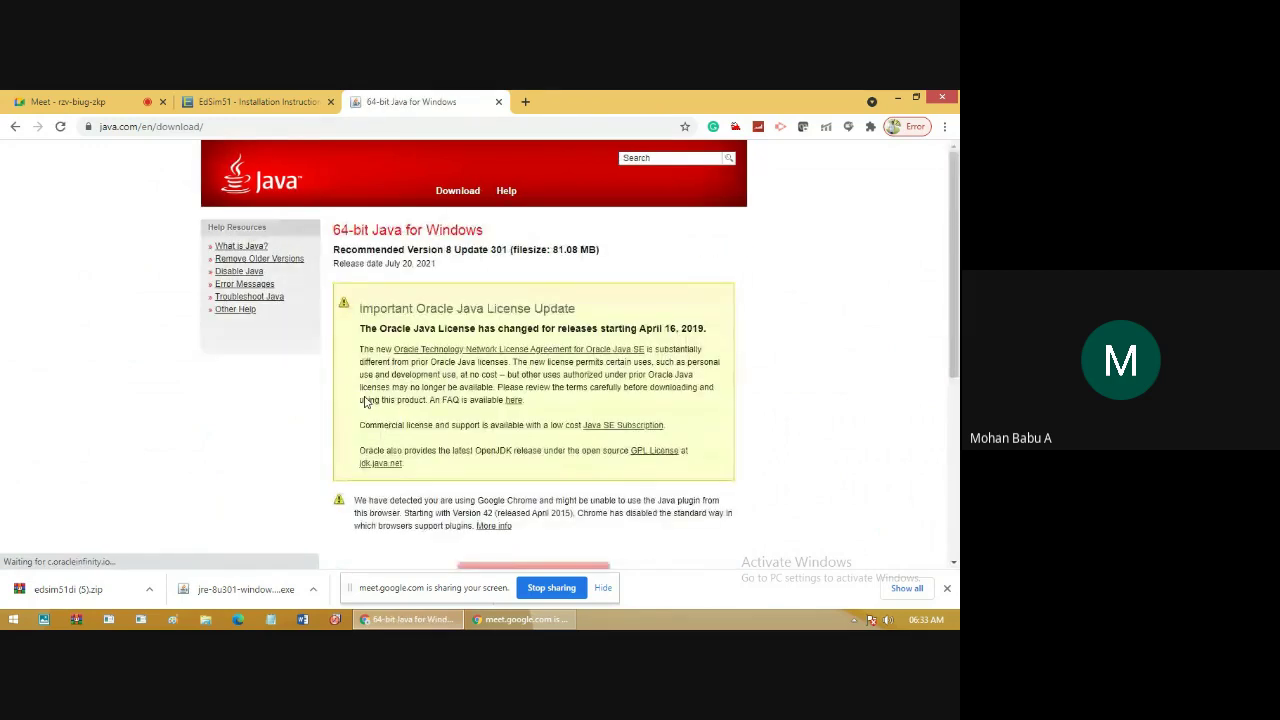
pyautogui.scroll(-3, 420, 395)
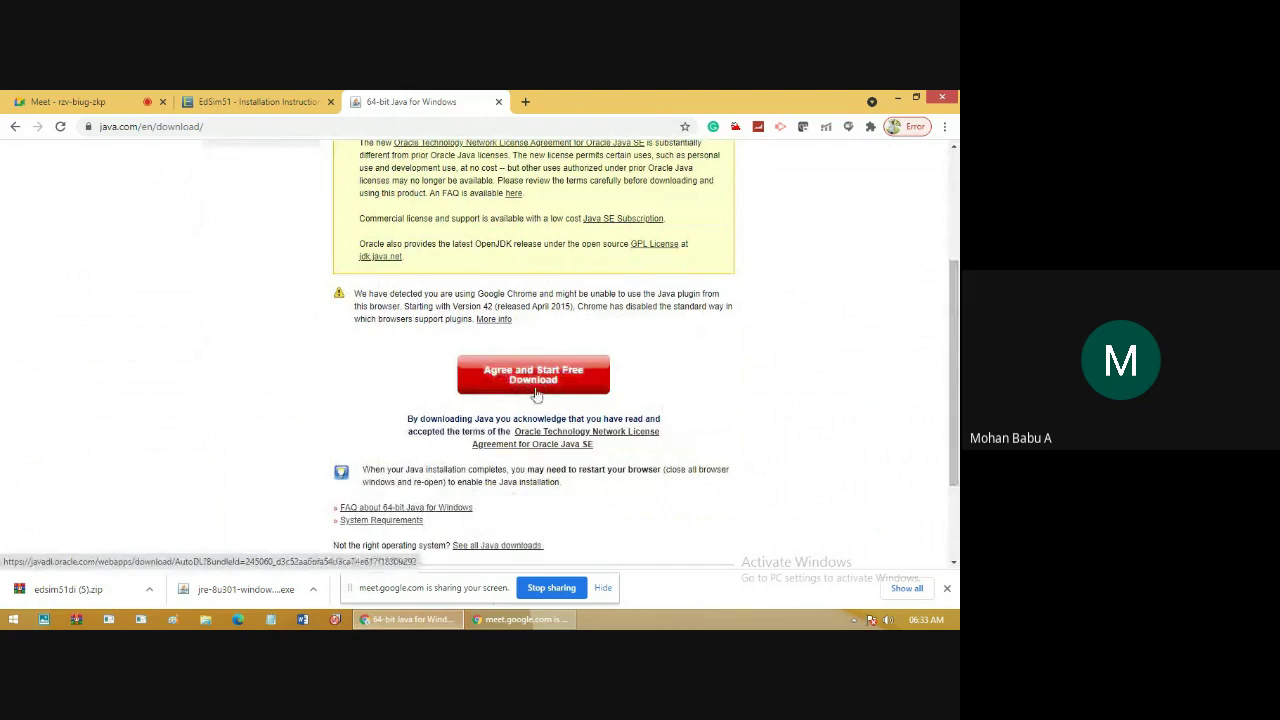
pyautogui.click(531, 384)
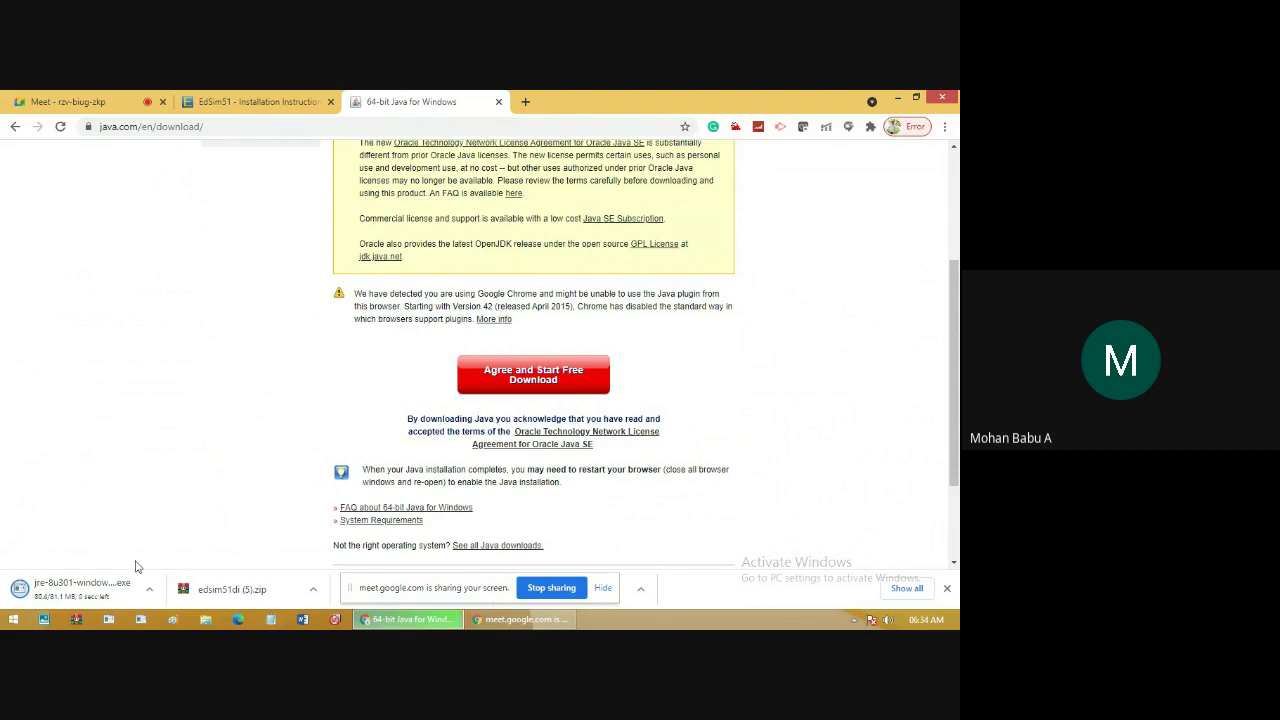
# - Run the downloaded jre-8u301 installer and start installing Java with the default destination folder
pyautogui.click(91, 595)
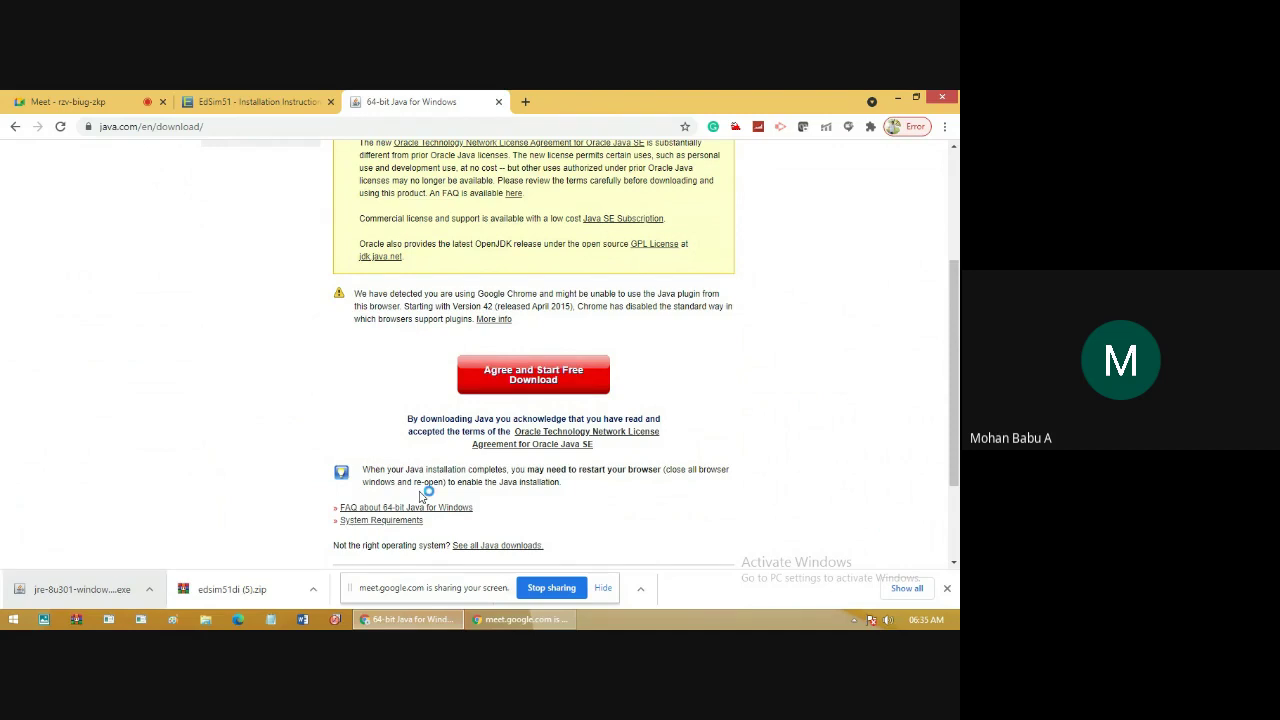
pyautogui.click(95, 594)
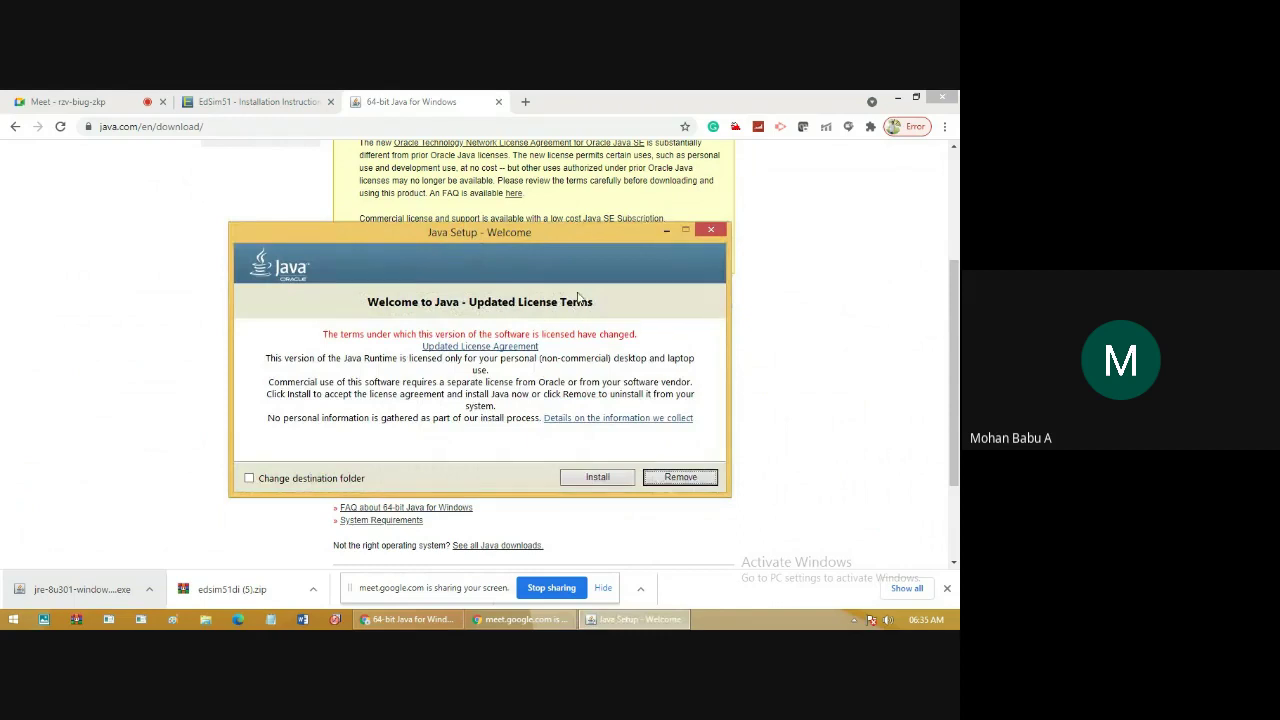
pyautogui.click(590, 479)
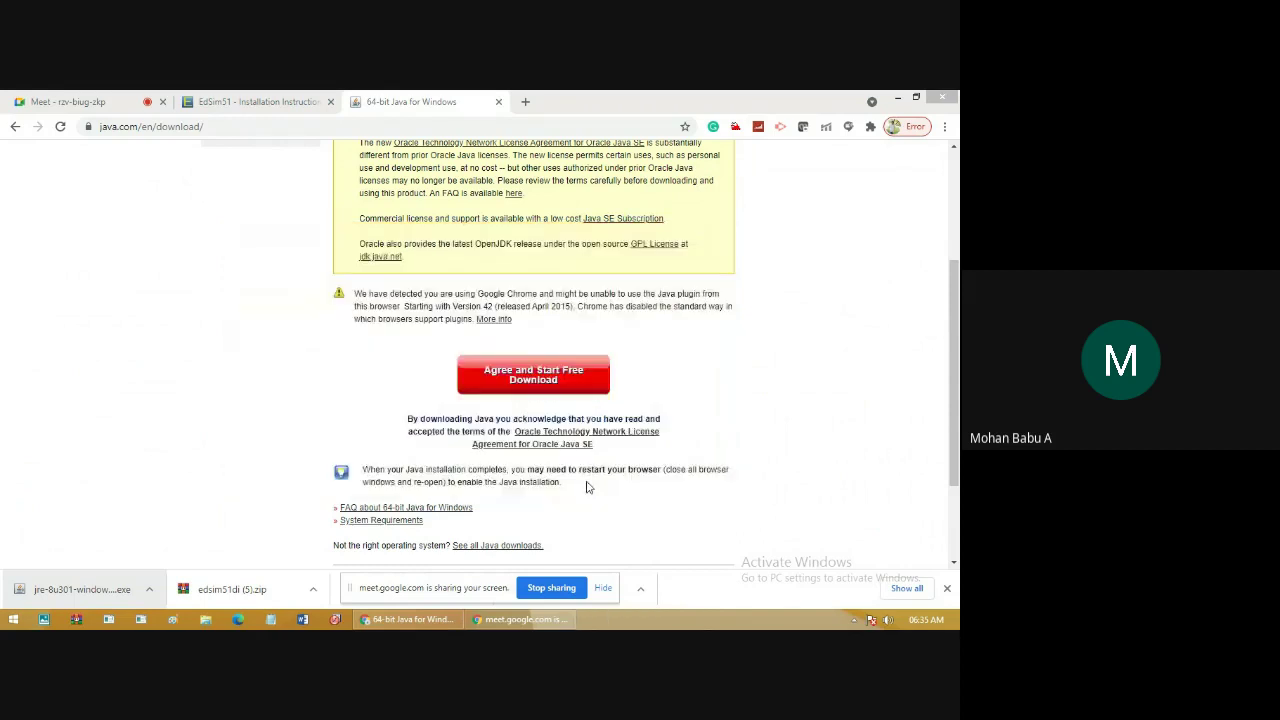
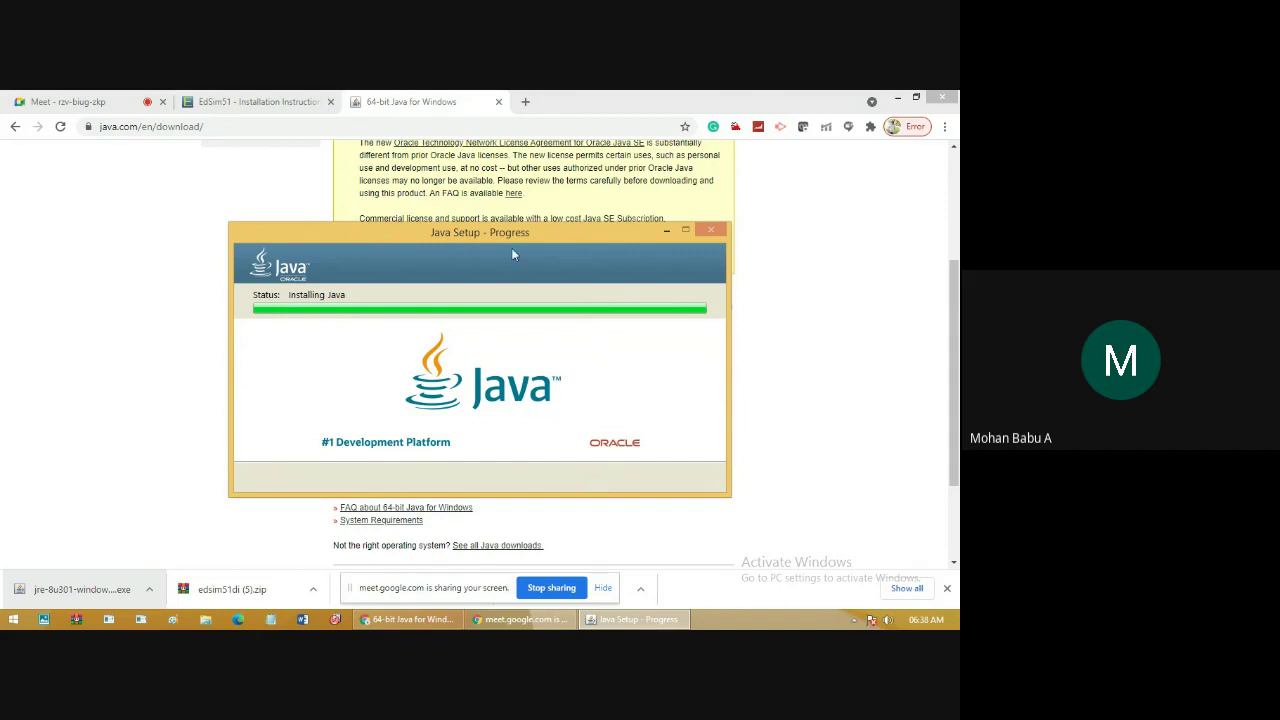
# - Bring the Java Setup window back to the front and close it once the installation is complete
pyautogui.moveTo(503, 232)
pyautogui.mouseDown()
pyautogui.moveTo(575, 189)
pyautogui.moveTo(538, 195)
pyautogui.moveTo(495, 243)
pyautogui.moveTo(507, 218)
pyautogui.mouseUp()
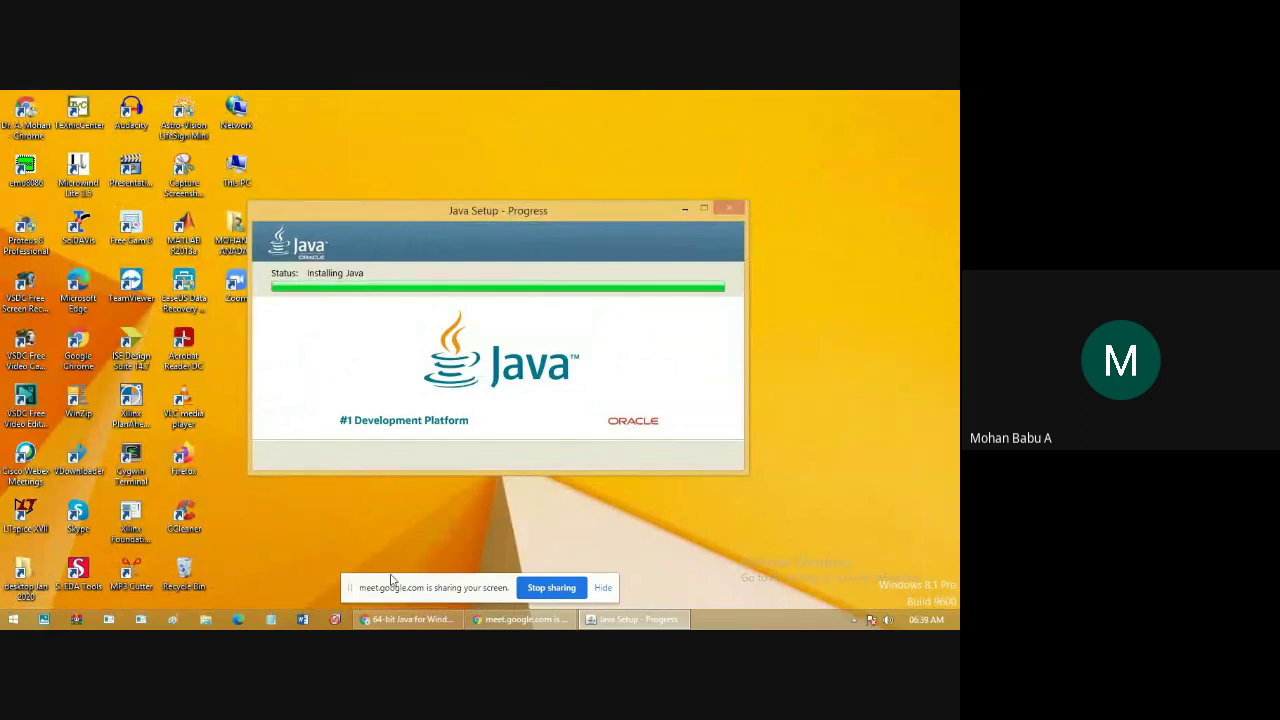
pyautogui.click(408, 622)
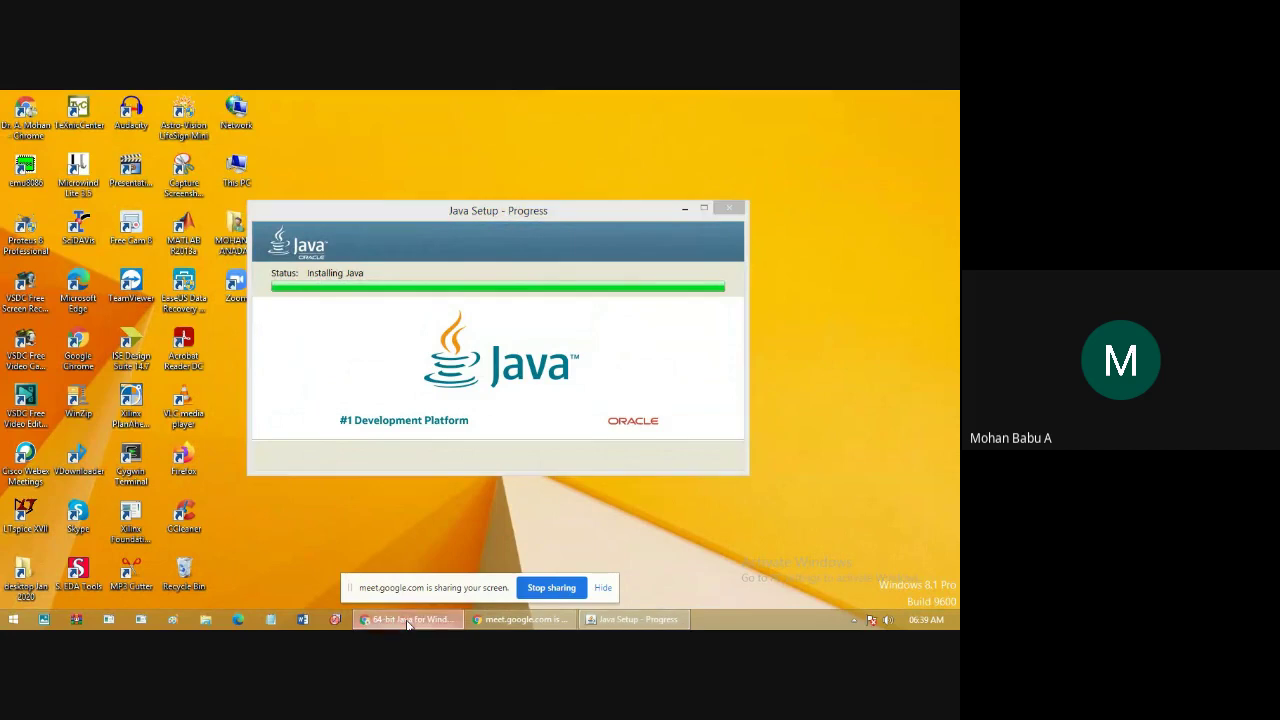
pyautogui.click(487, 622)
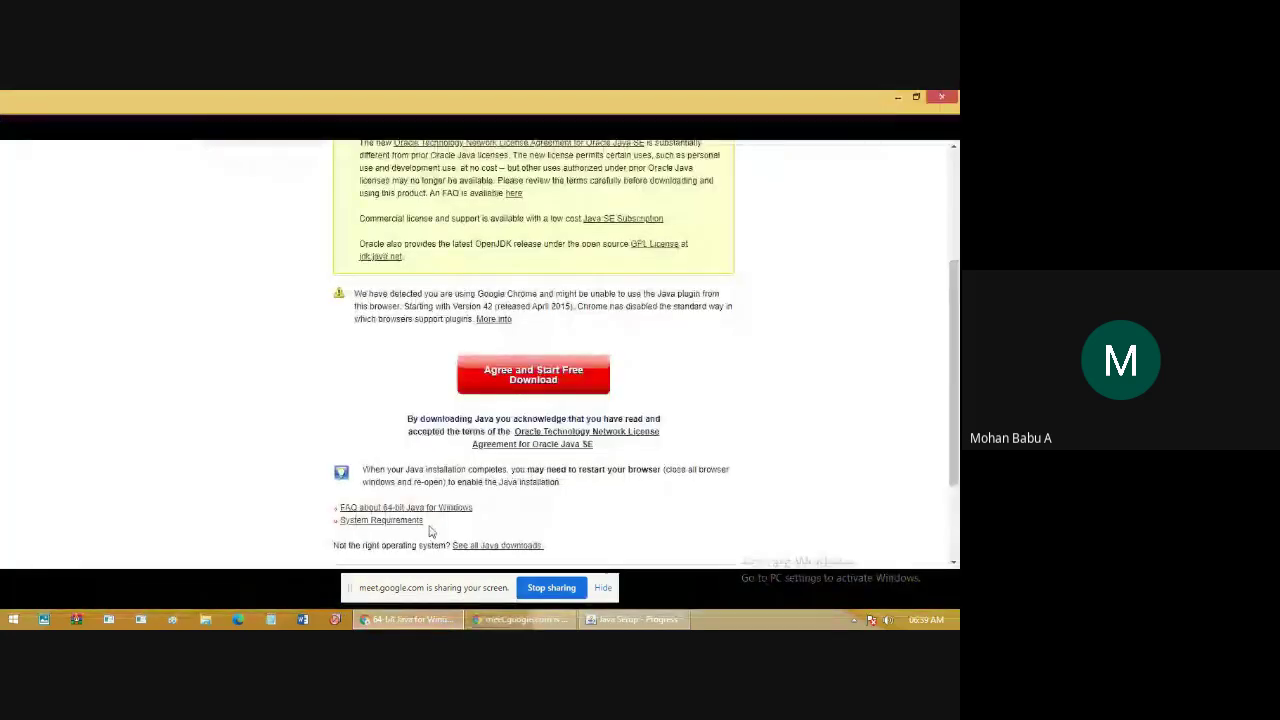
pyautogui.click(614, 622)
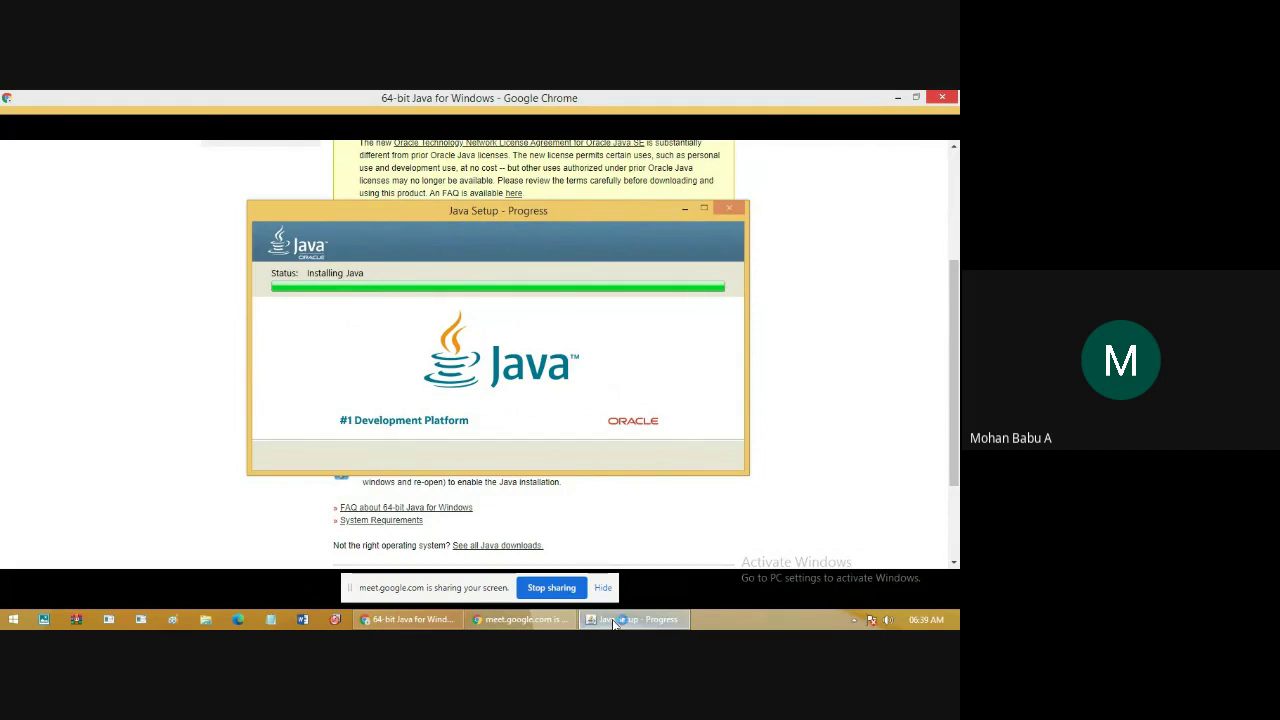
pyautogui.click(614, 622)
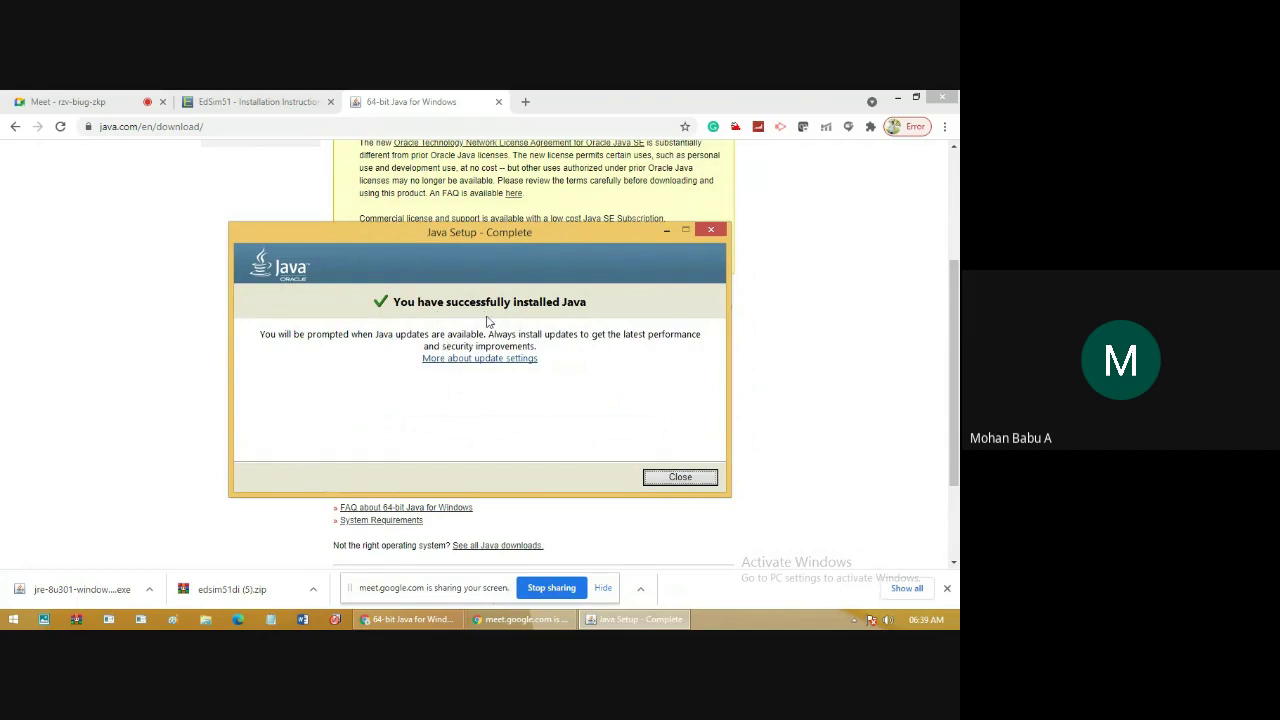
pyautogui.click(679, 478)
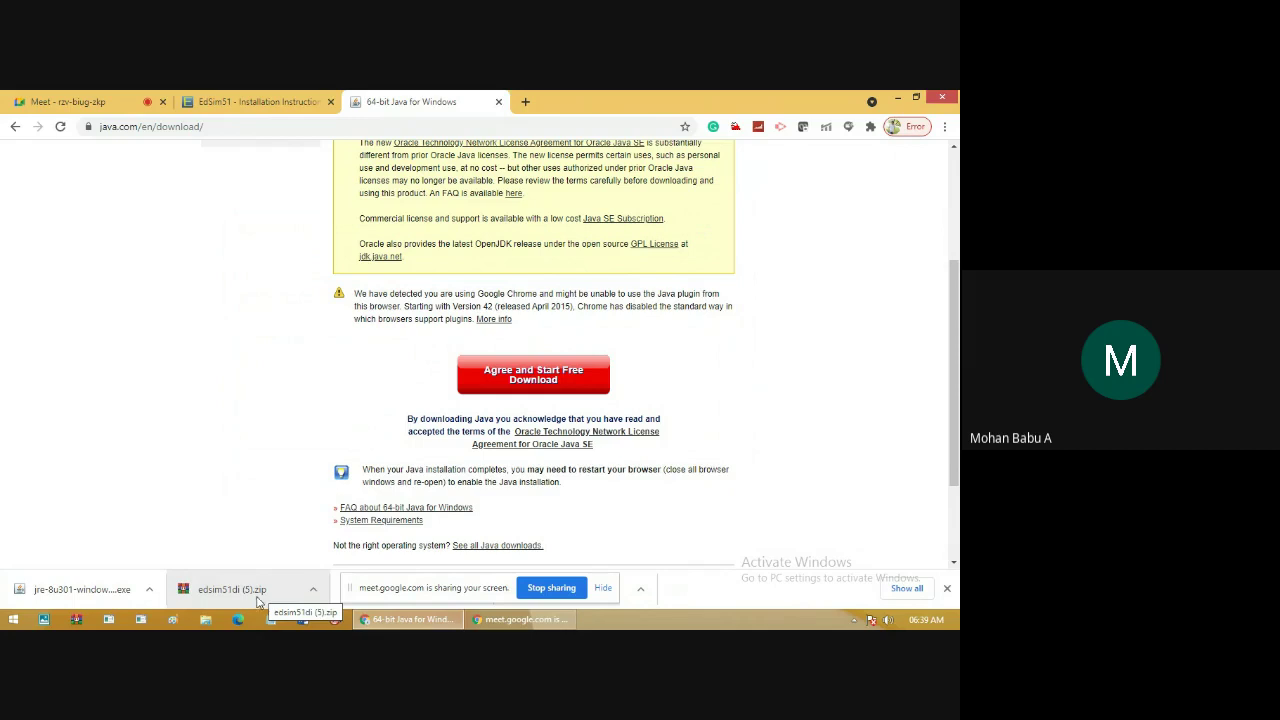
# - Copy the downloaded edsim51di (5) archive from its folder to the desktop and extract it into an edsim51di (5) folder
pyautogui.click(314, 590)
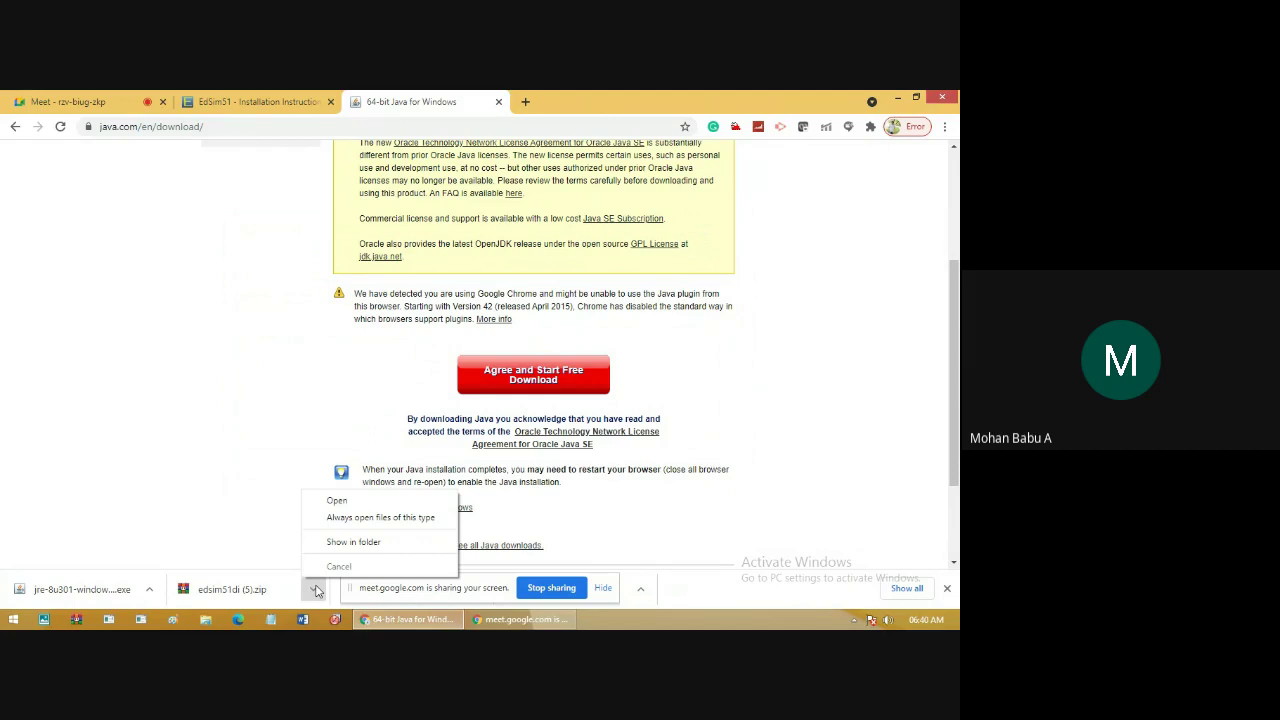
pyautogui.click(338, 542)
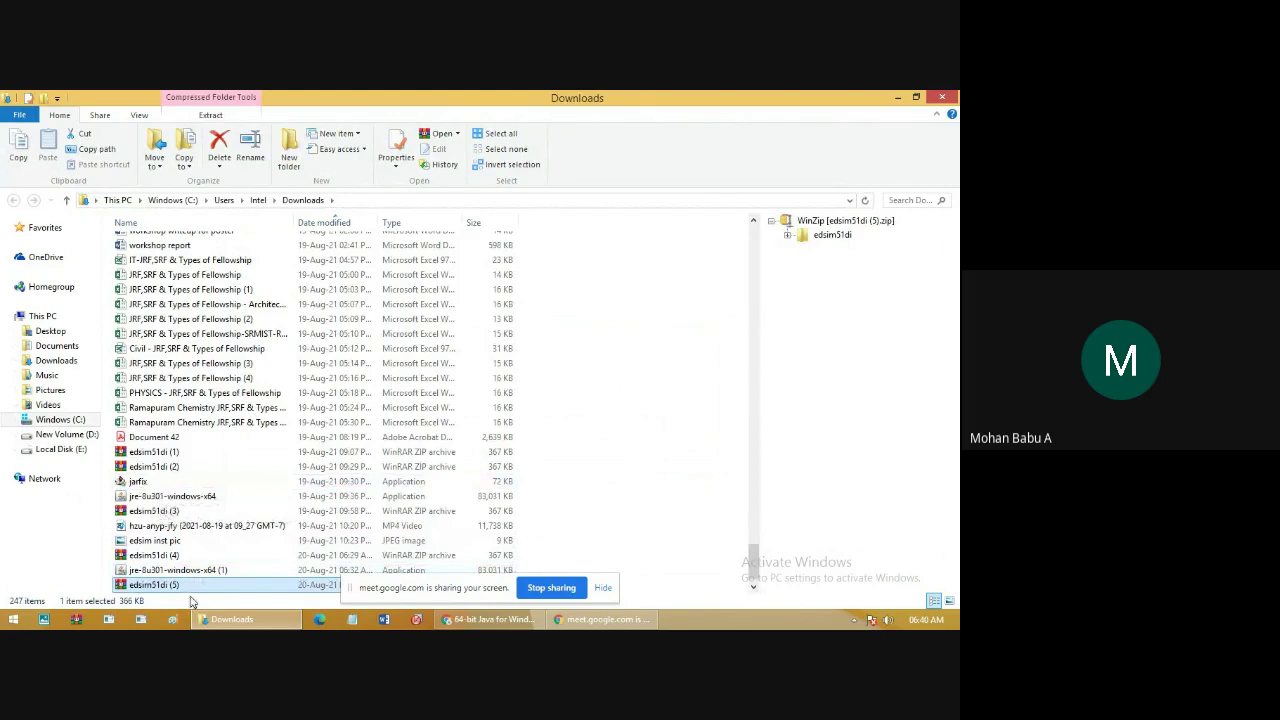
pyautogui.click(897, 98)
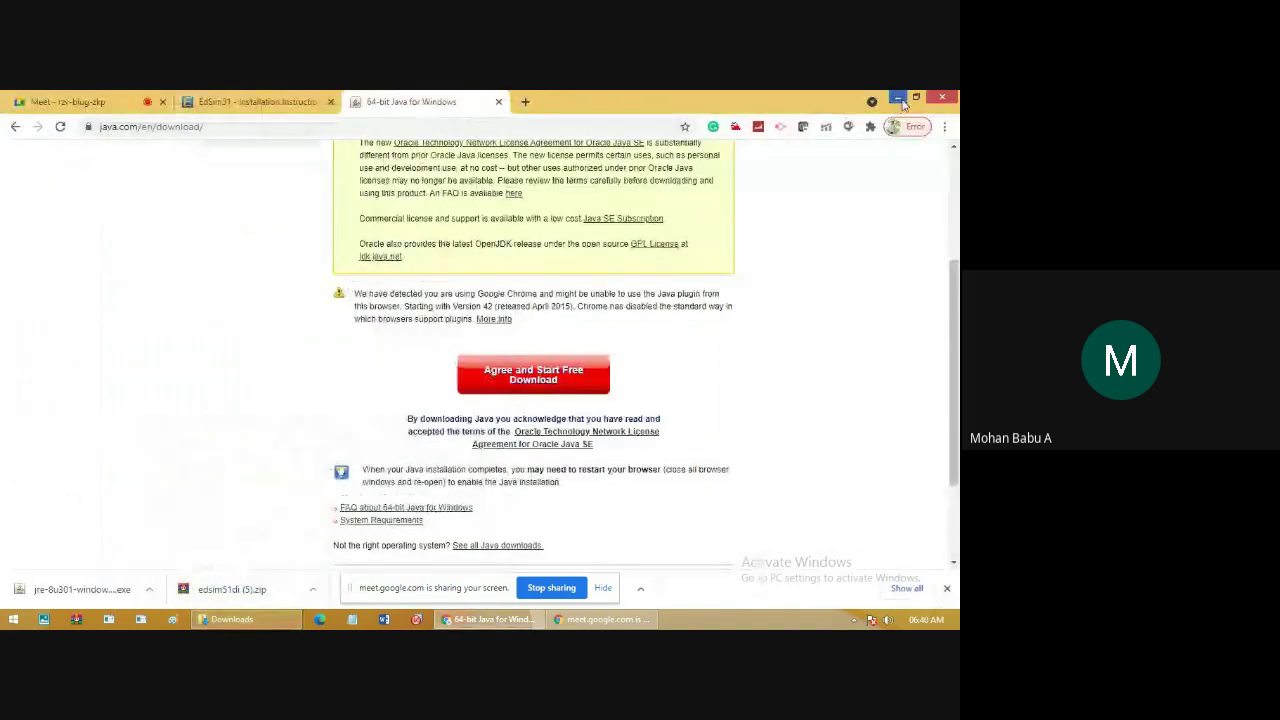
pyautogui.click(900, 99)
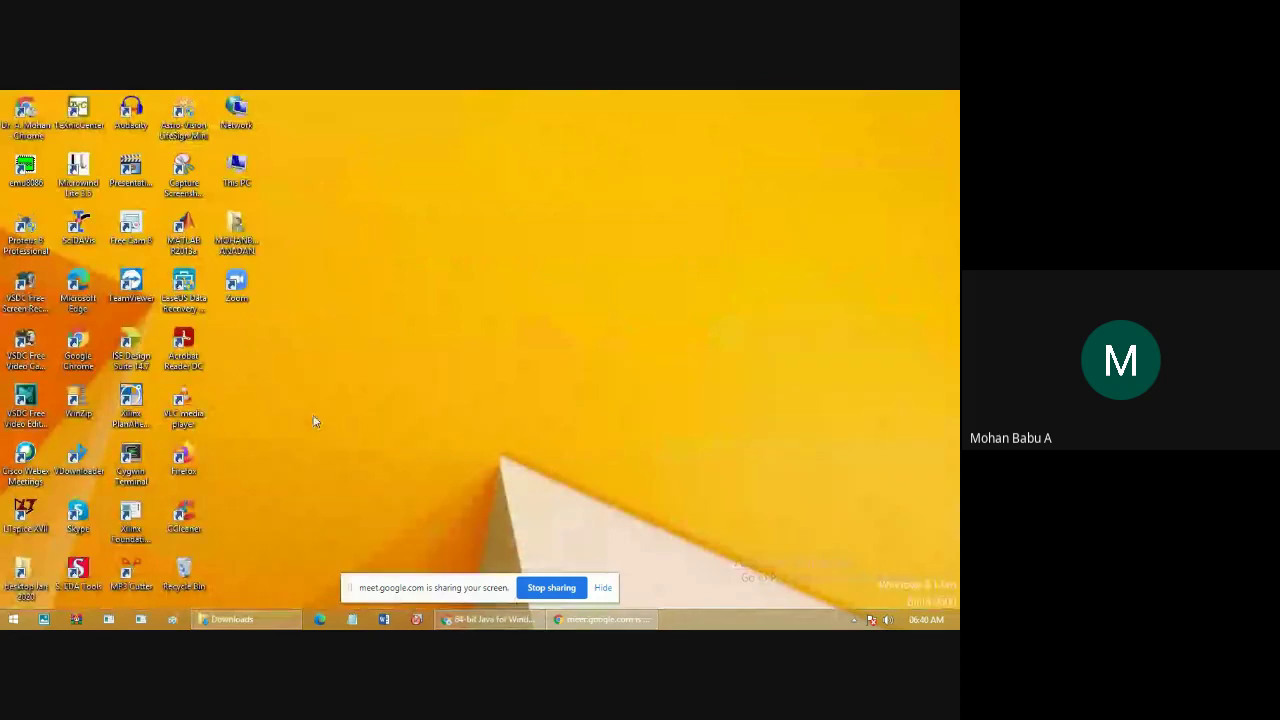
pyautogui.hotkey('ctrl', 'v')
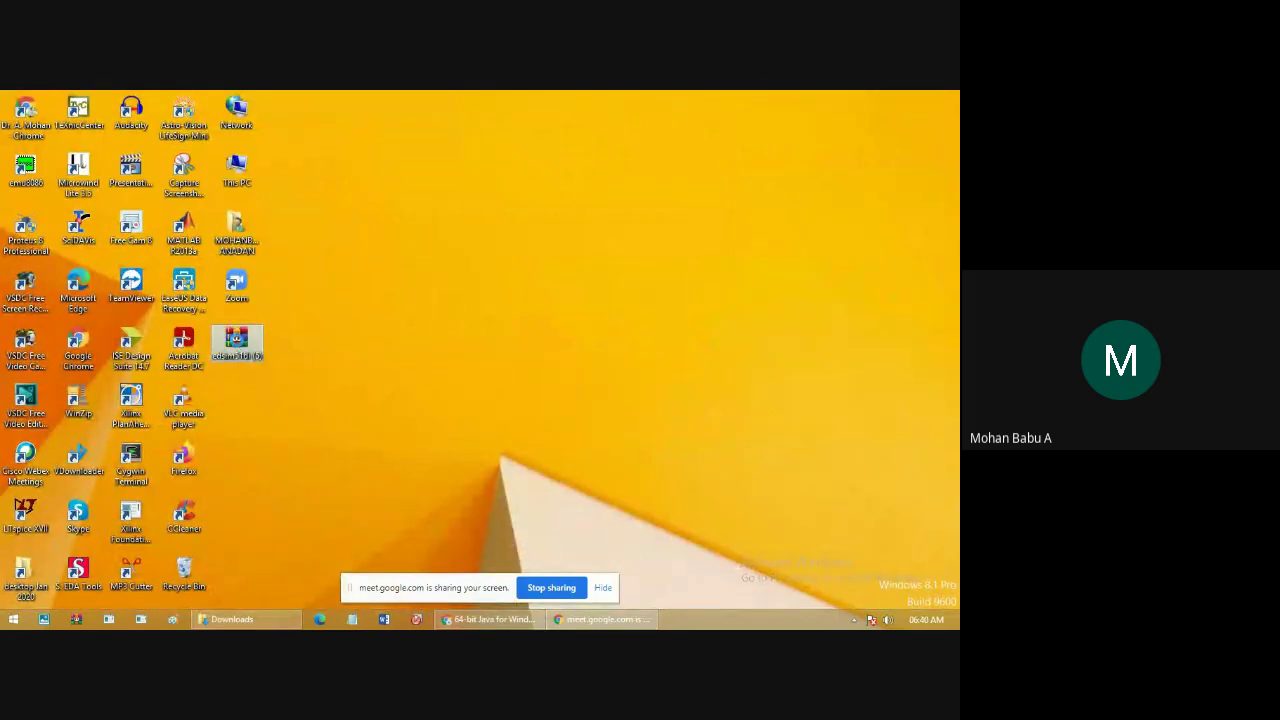
pyautogui.rightClick(237, 342)
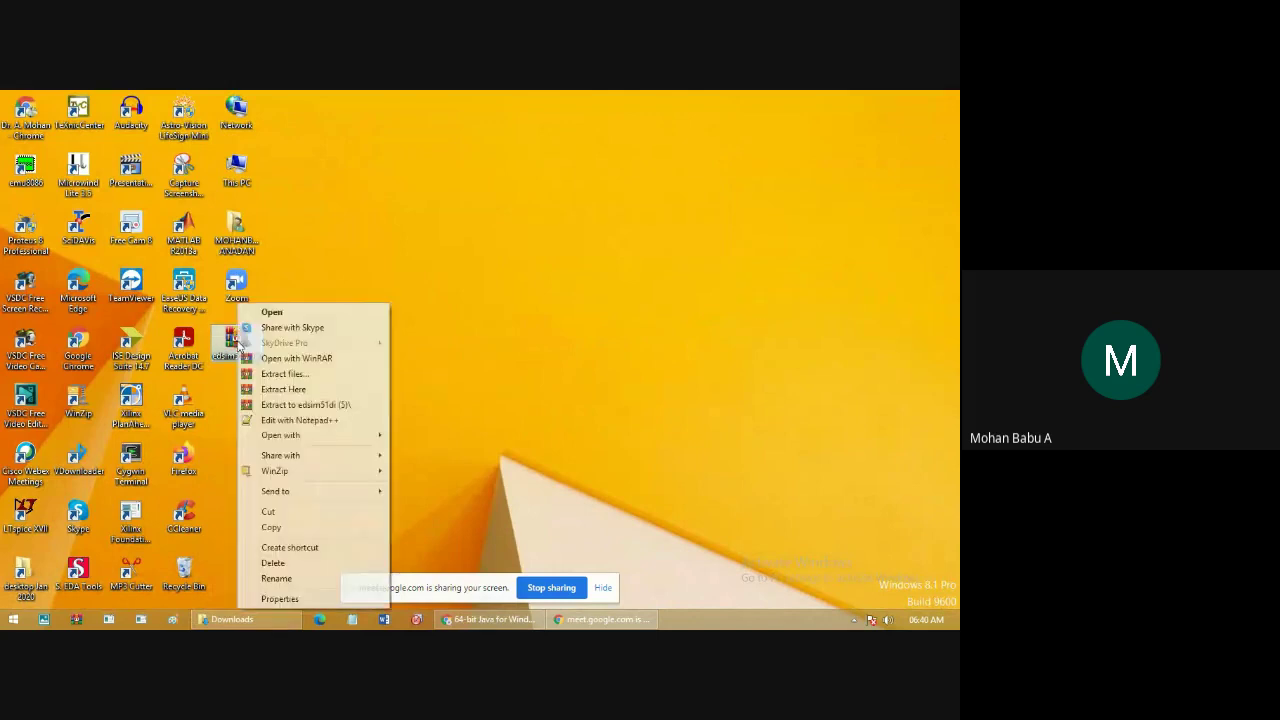
pyautogui.click(296, 405)
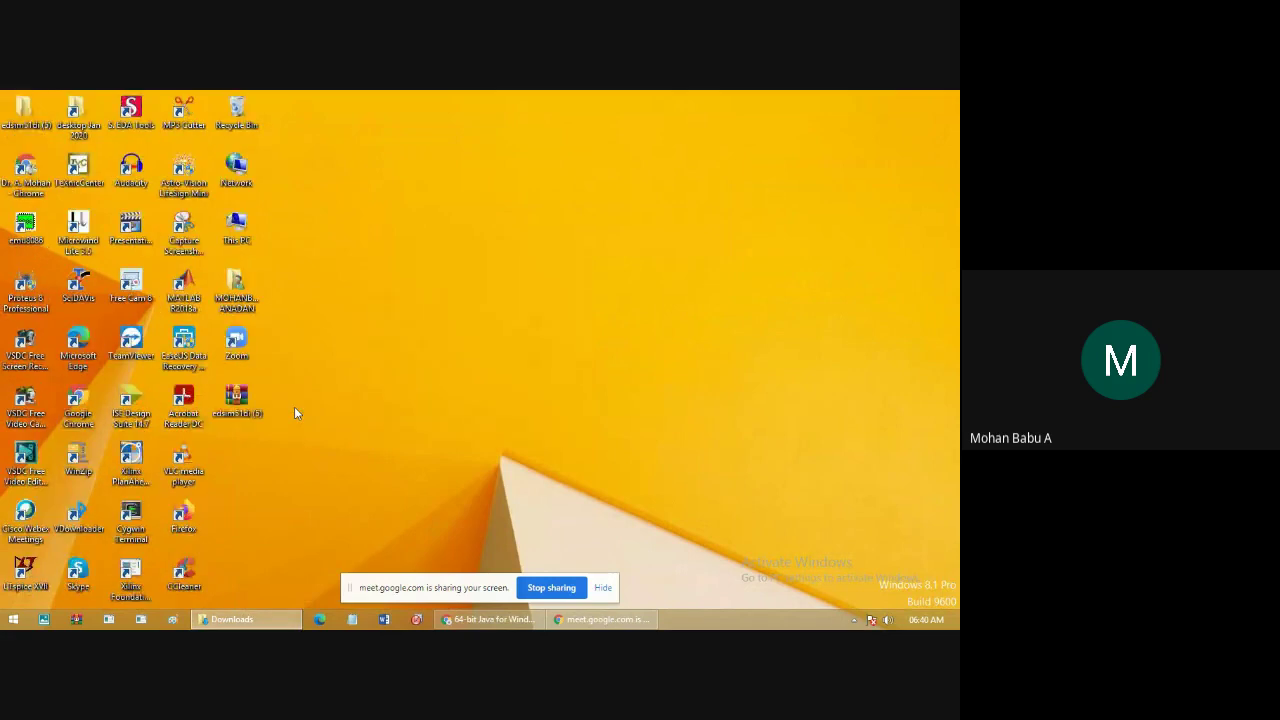
pyautogui.doubleClick(33, 120)
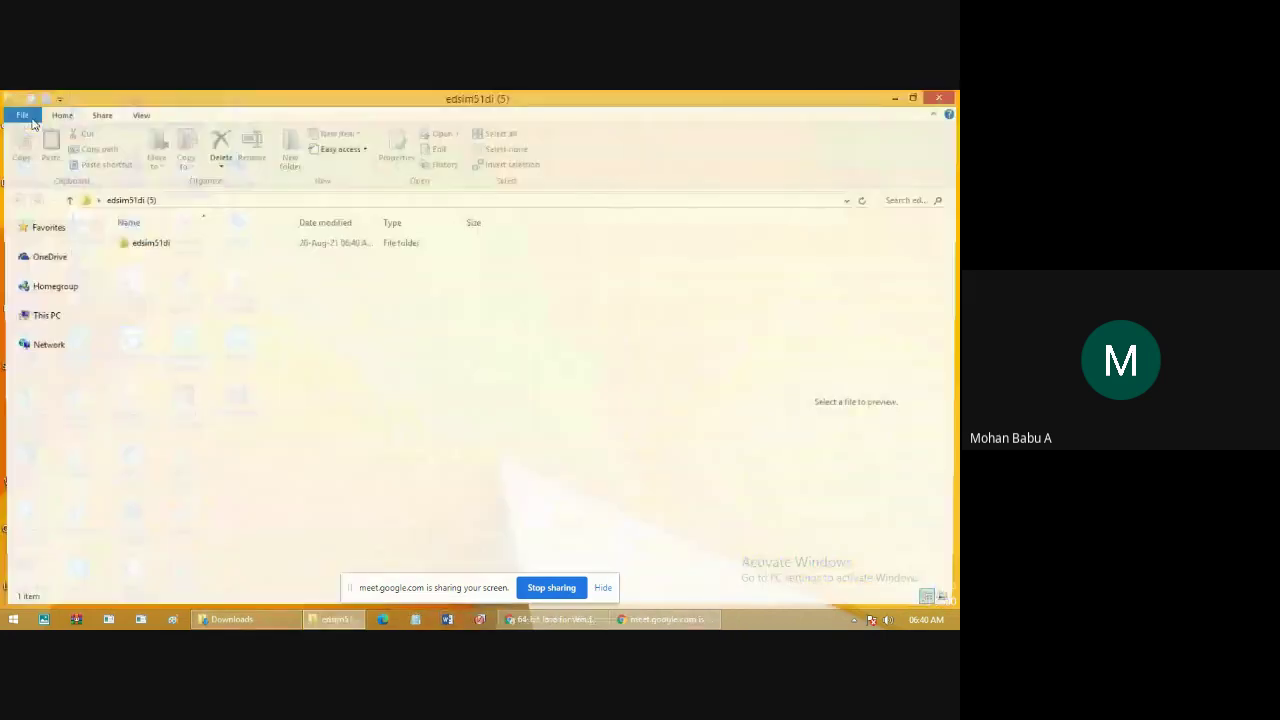
pyautogui.click(155, 245)
pyautogui.doubleClick(155, 245)
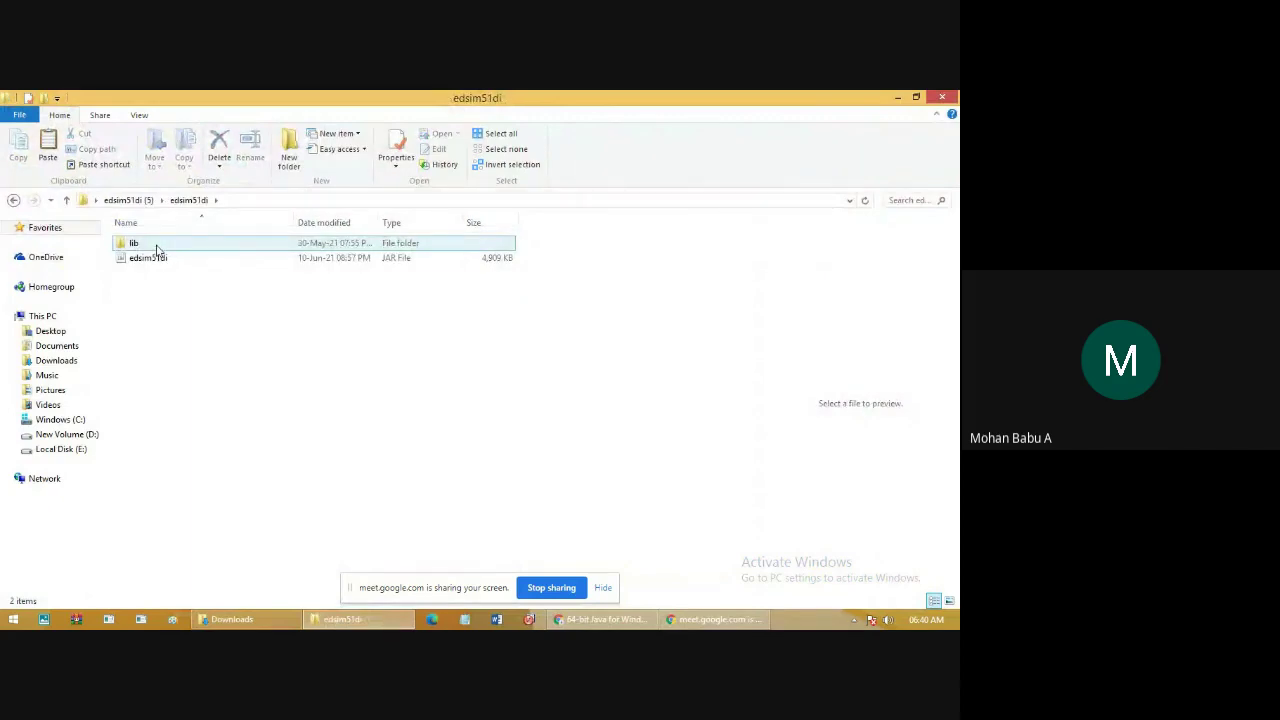
pyautogui.click(940, 98)
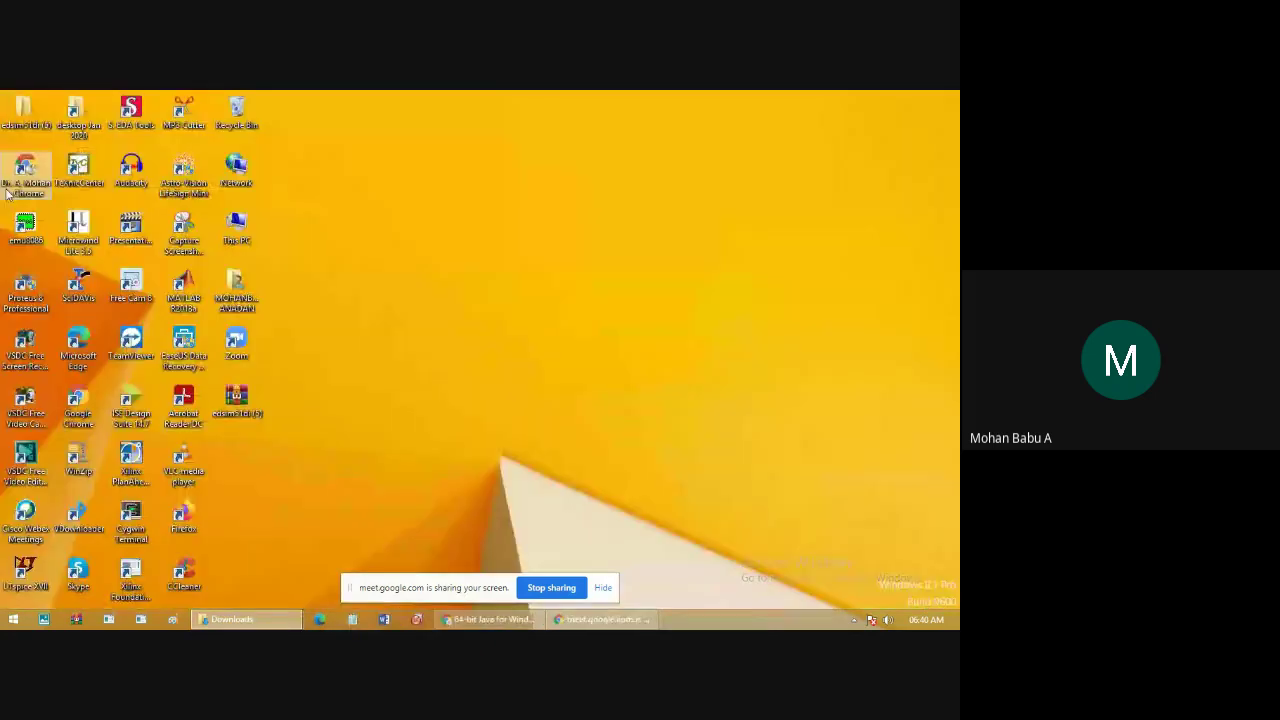
# - Open the extracted edsim51di (5) folder on the desktop and go into its edsim51di subfolder
pyautogui.doubleClick(24, 110)
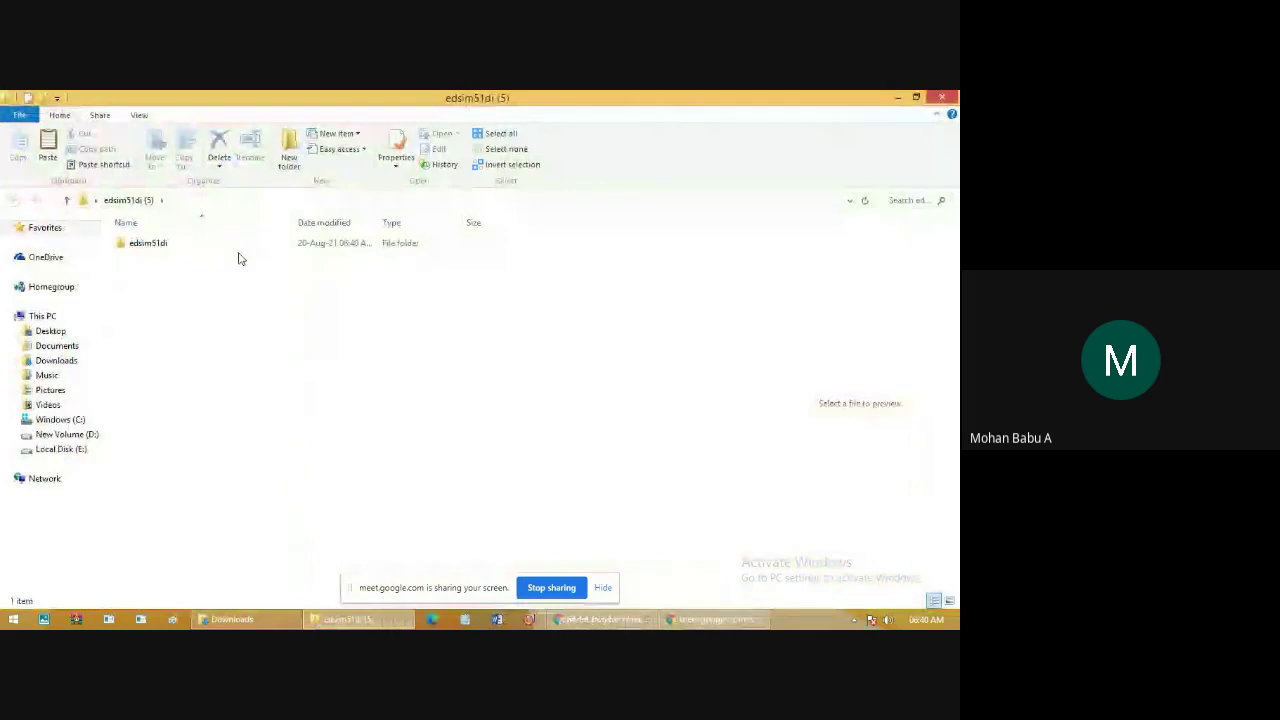
pyautogui.click(155, 250)
pyautogui.doubleClick(155, 250)
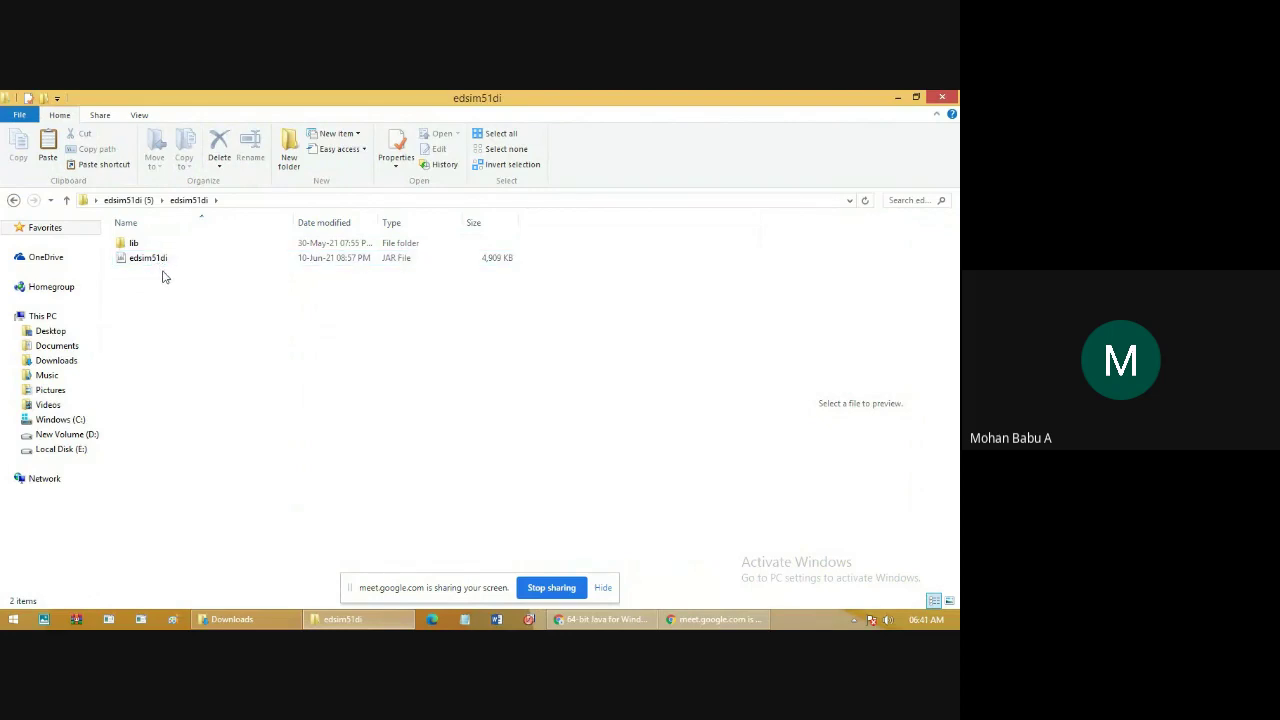
# - Set the java application in Program Files\Java\jre1.8.0_301\bin as the default program for opening the edsim51di JAR file
pyautogui.click(155, 266)
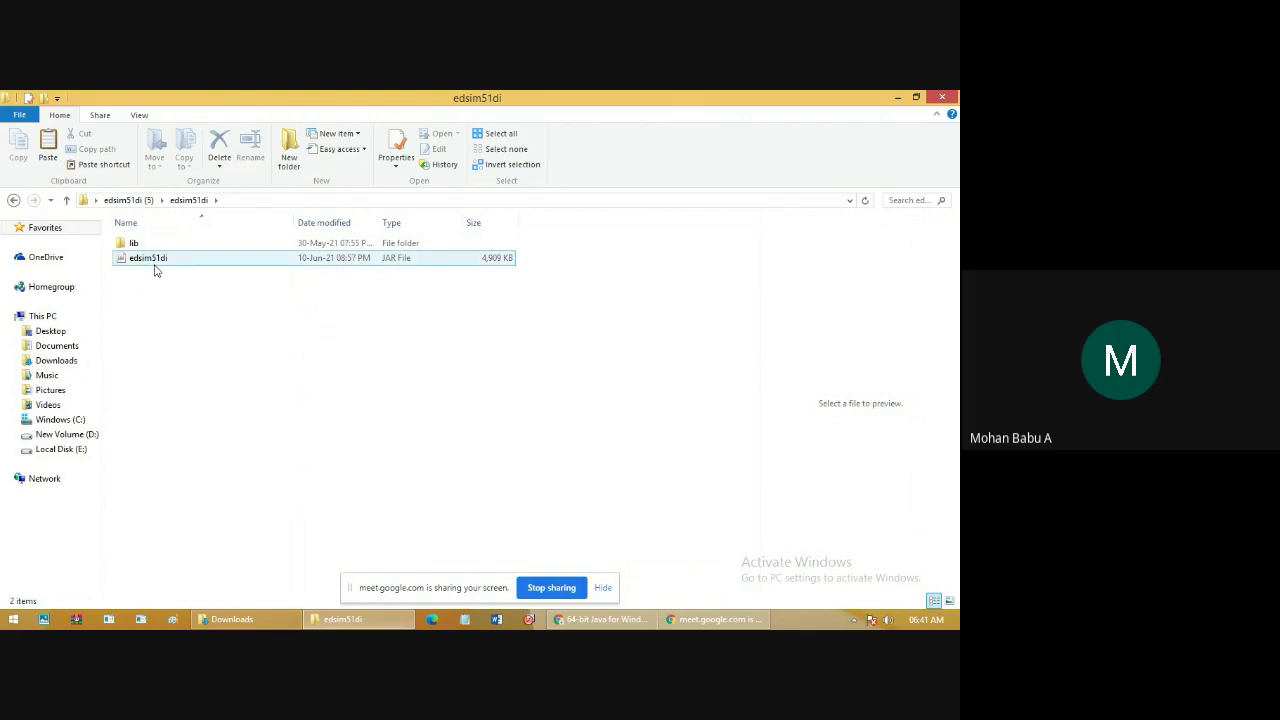
pyautogui.rightClick(152, 264)
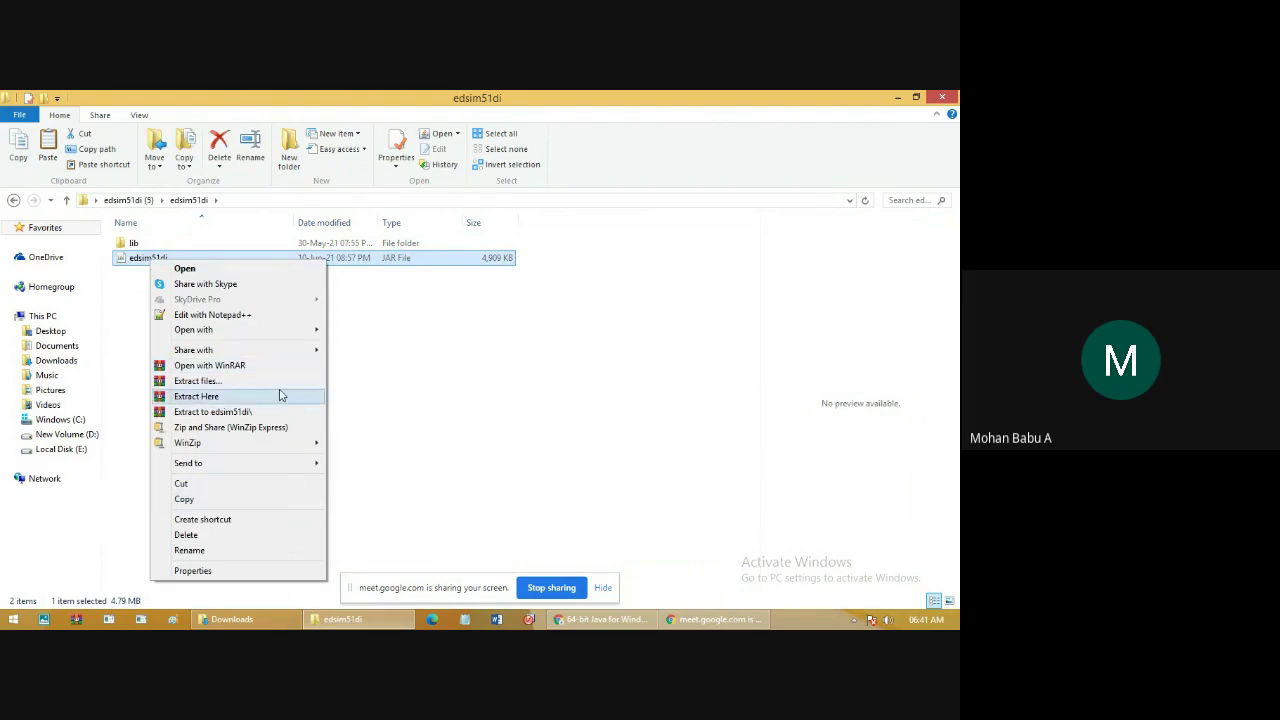
pyautogui.moveTo(250, 332)
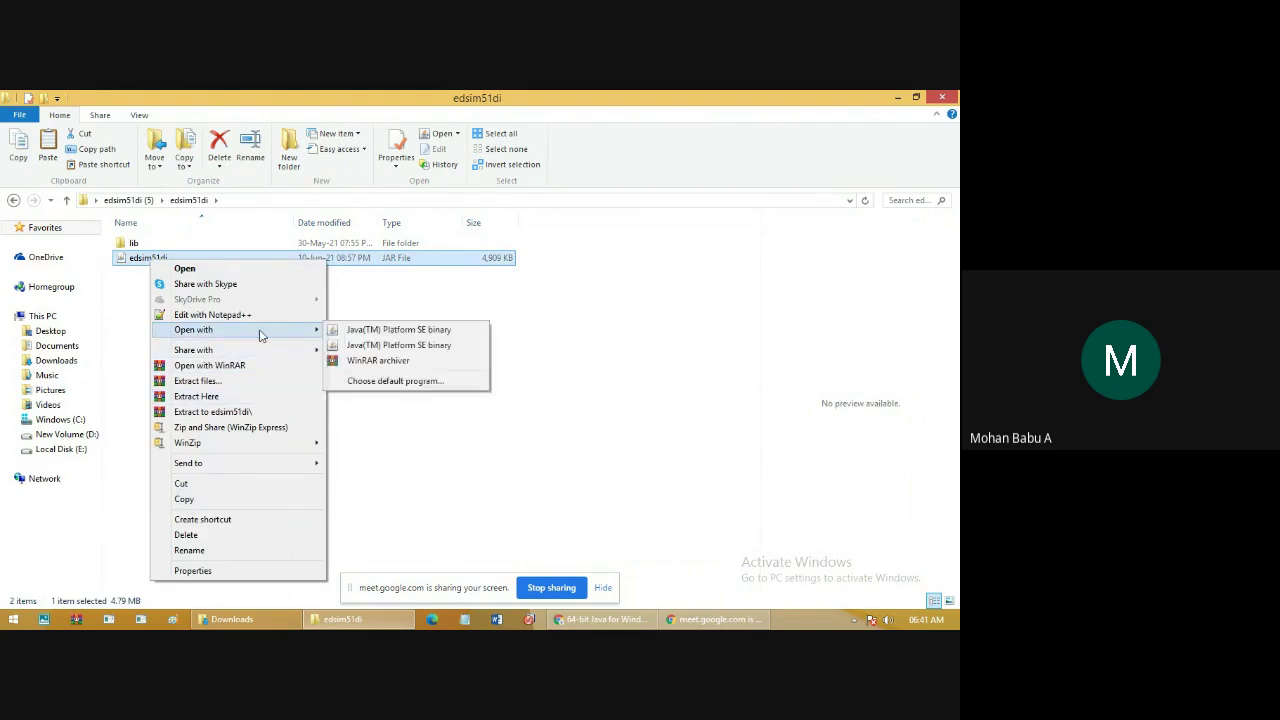
pyautogui.click(376, 389)
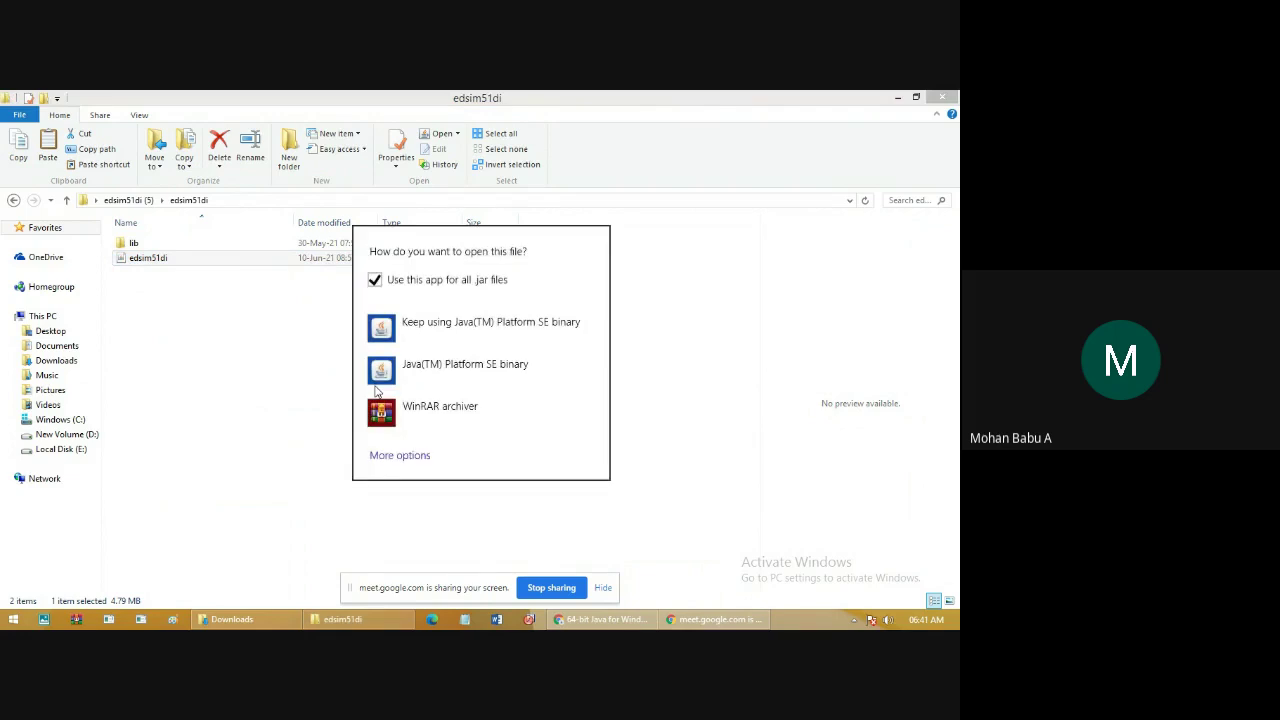
pyautogui.click(409, 460)
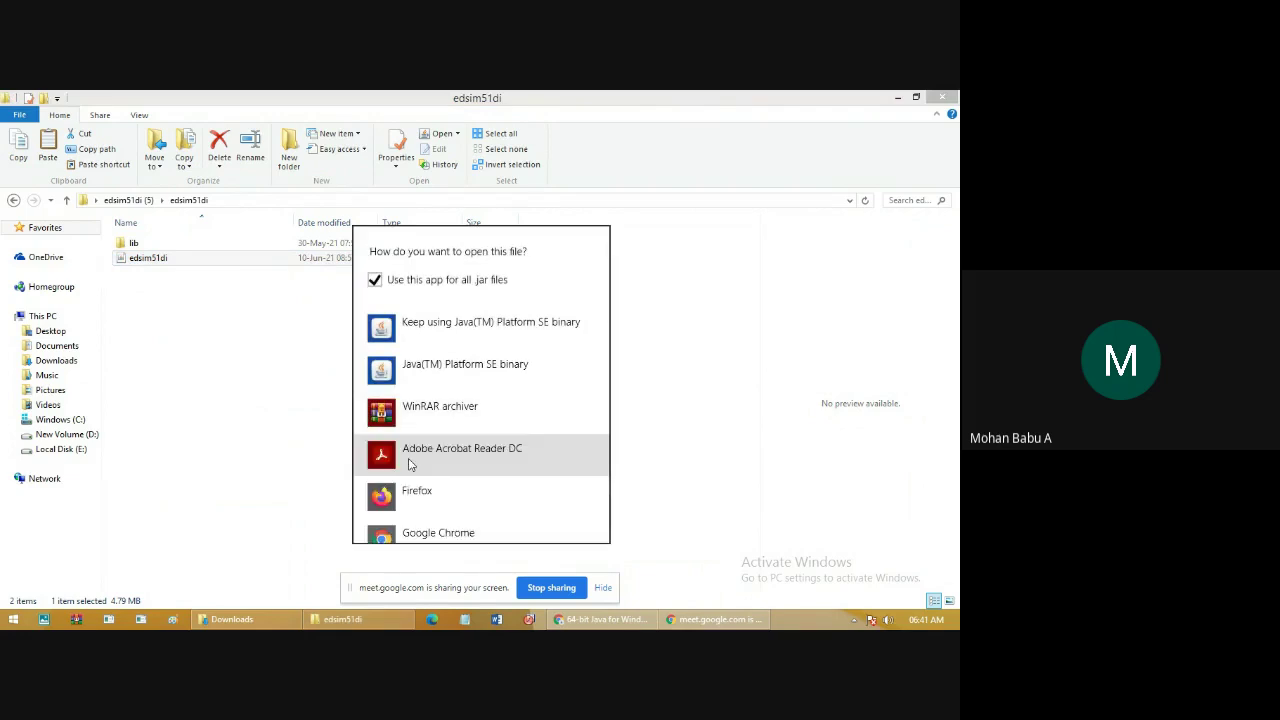
pyautogui.moveTo(604, 350); pyautogui.dragTo(608, 494)
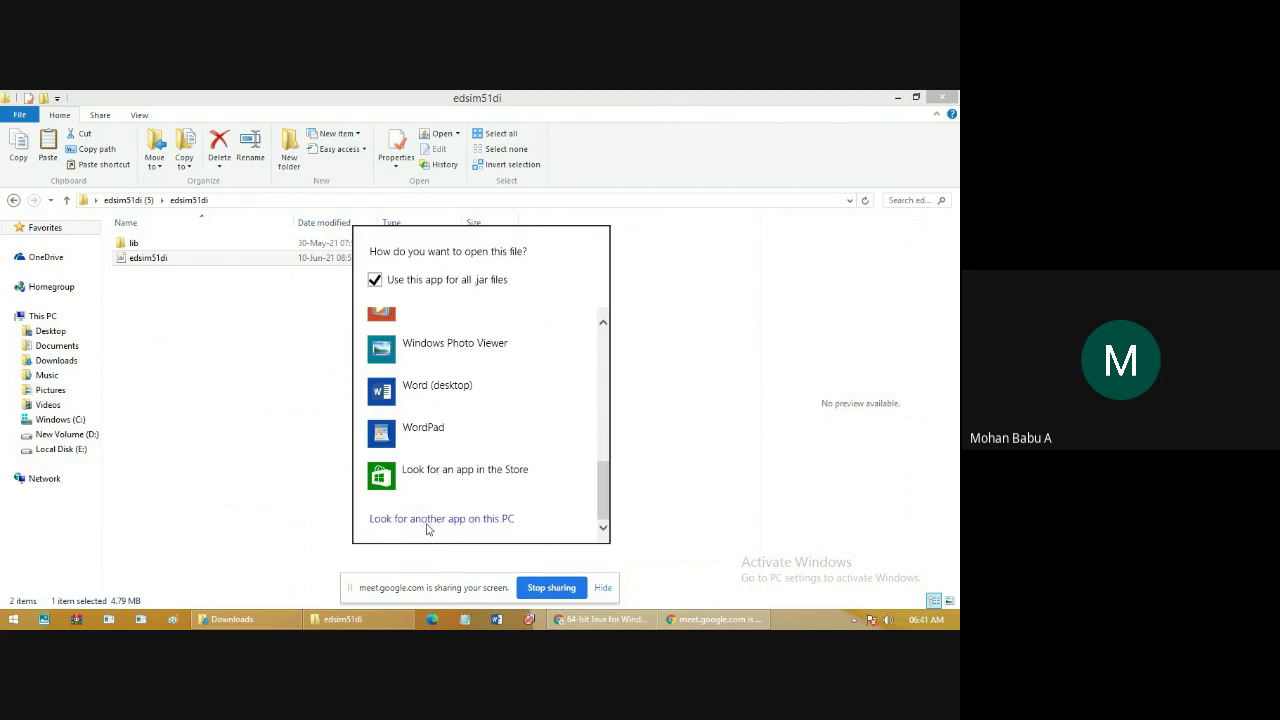
pyautogui.click(470, 519)
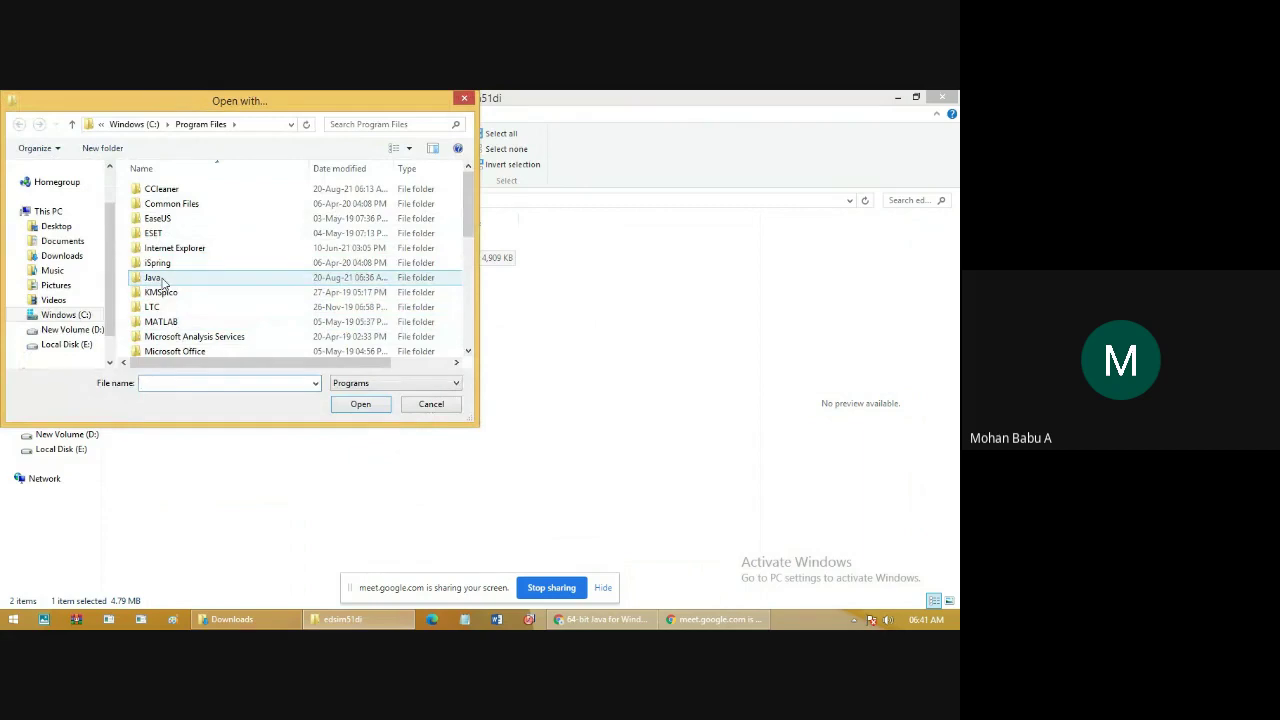
pyautogui.doubleClick(162, 280)
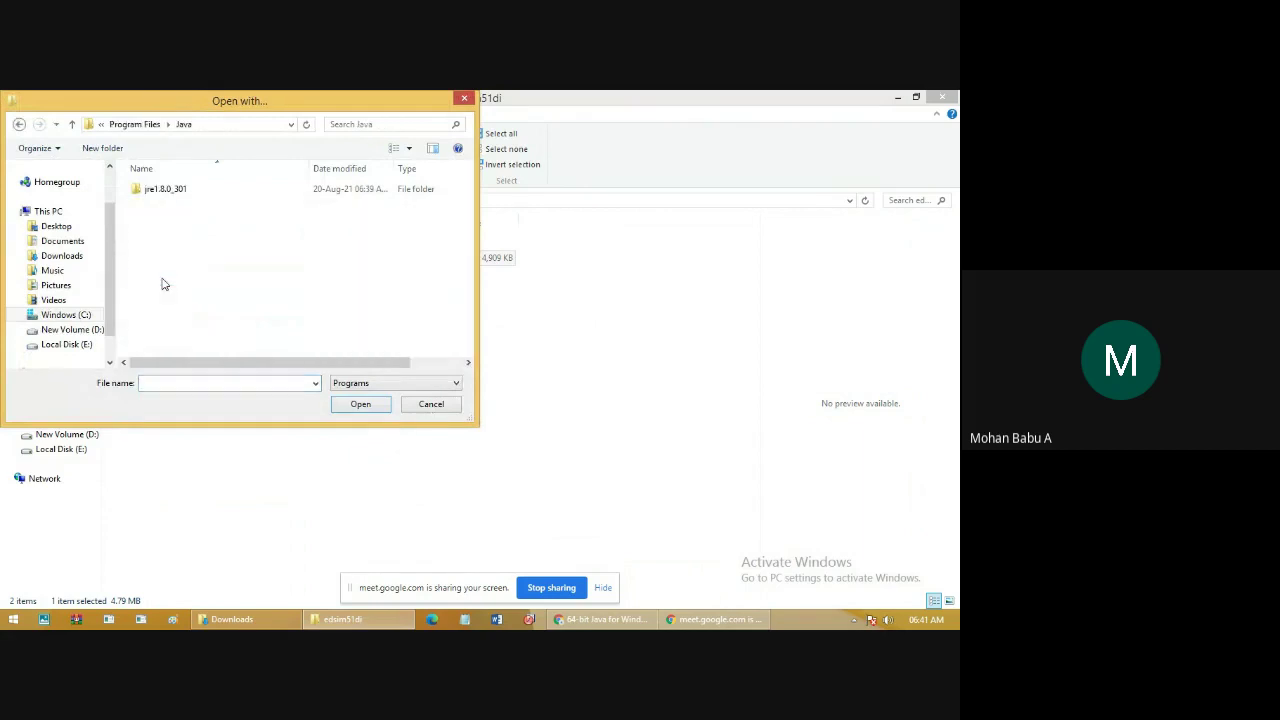
pyautogui.doubleClick(176, 196)
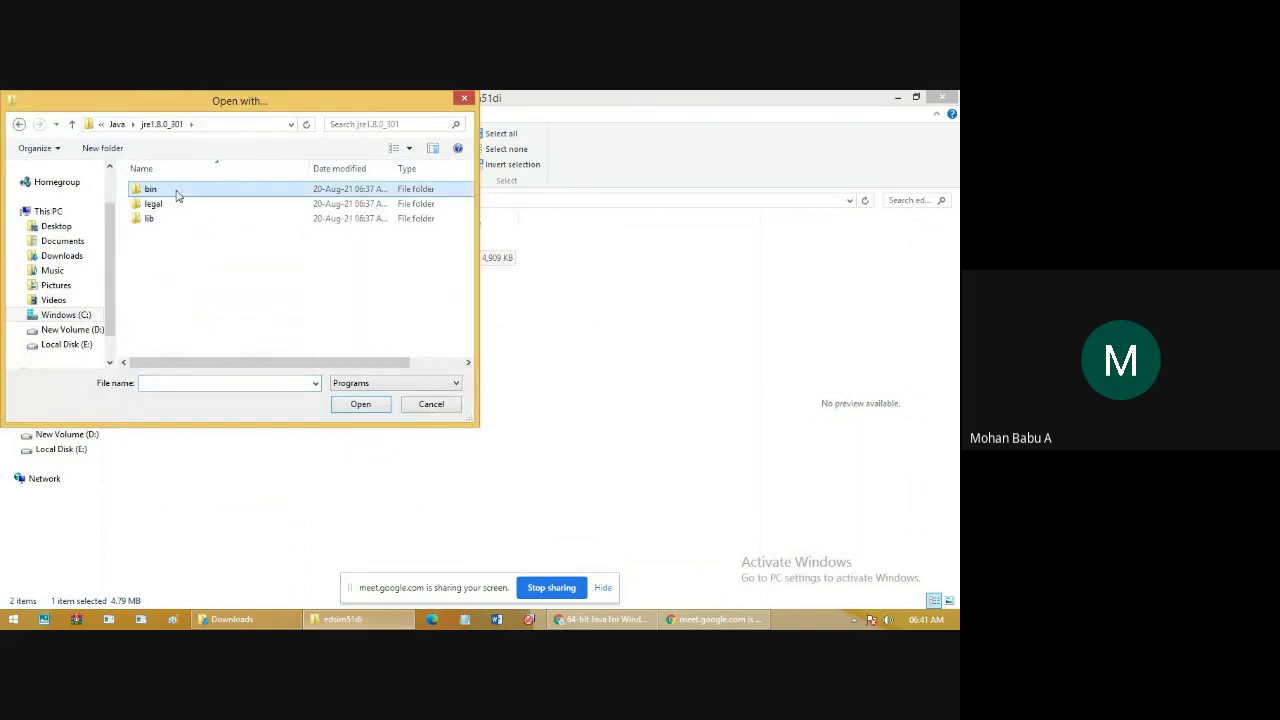
pyautogui.doubleClick(176, 195)
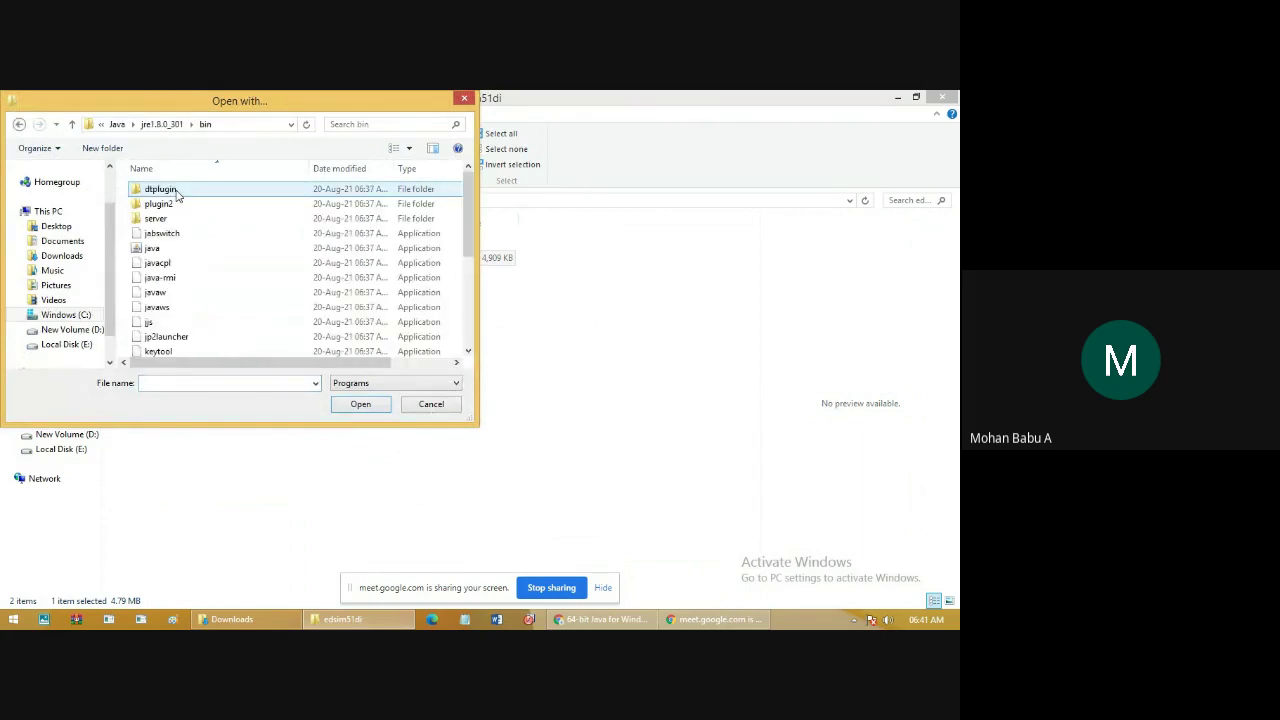
pyautogui.click(152, 249)
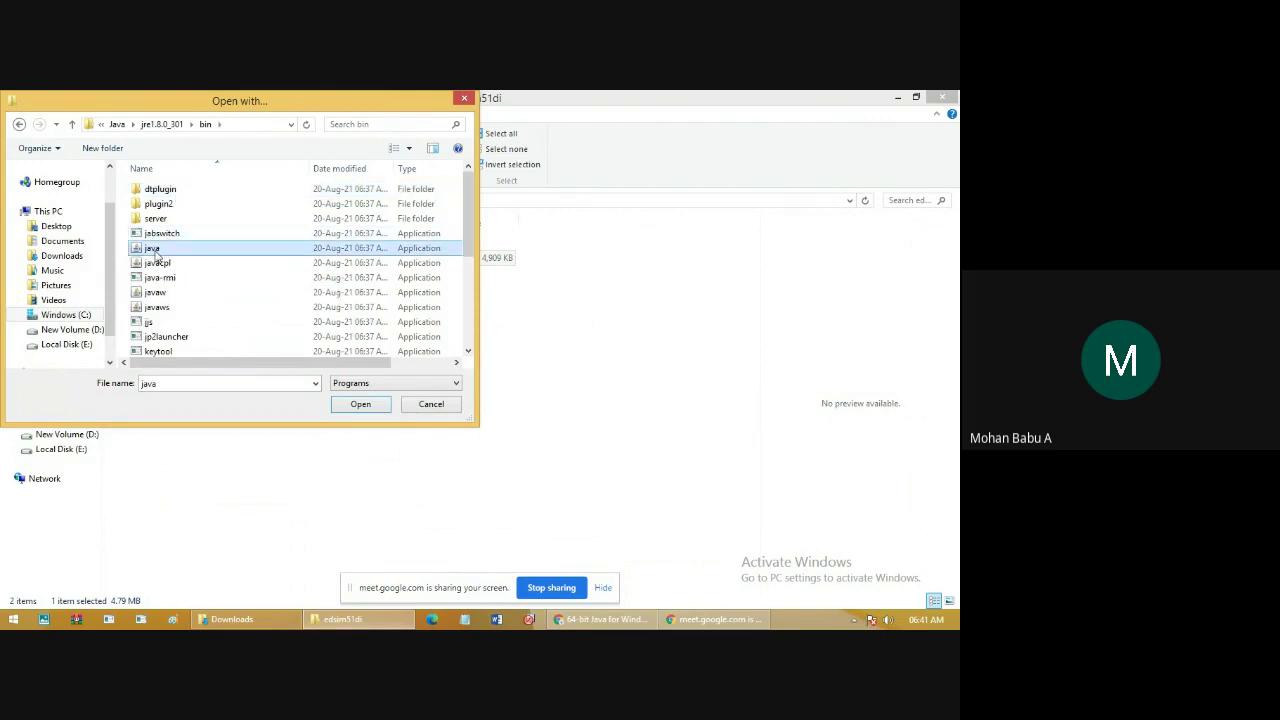
pyautogui.click(360, 404)
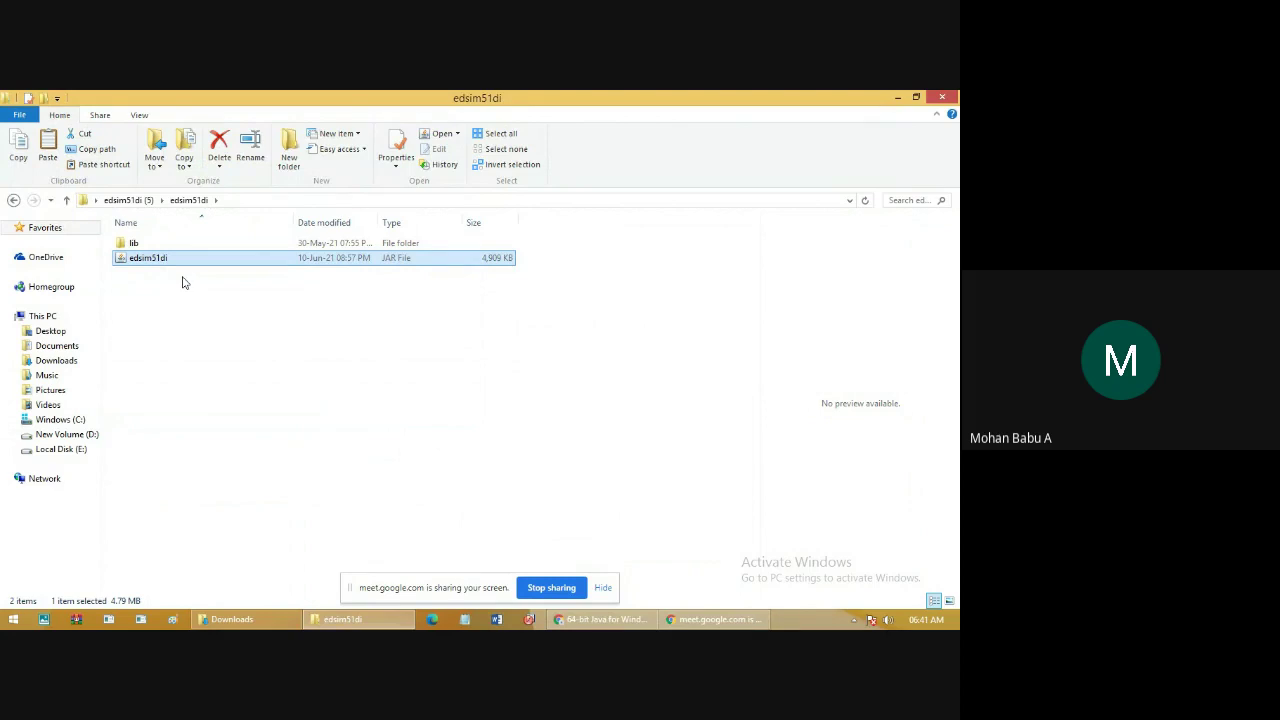
# - Launch the edsim51di JAR file with Java(TM) Platform SE binary and move the simulator window nearer the middle of the desktop
pyautogui.rightClick(167, 261)
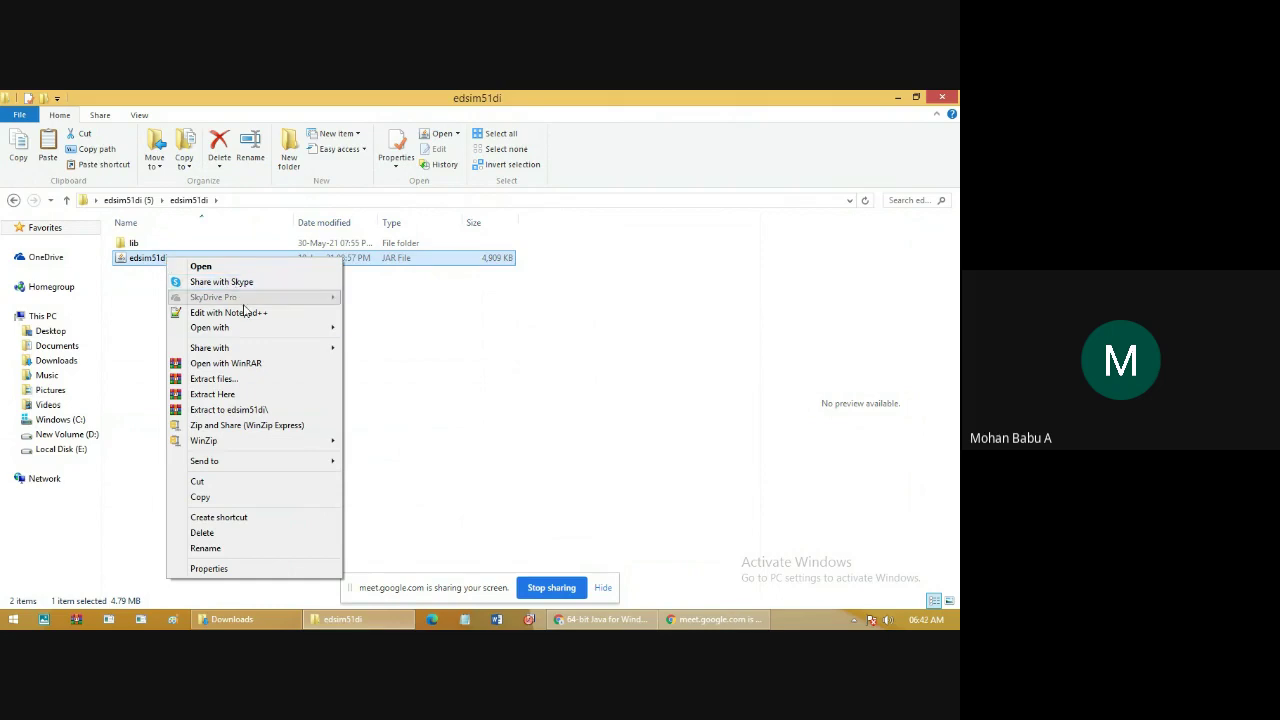
pyautogui.moveTo(297, 330)
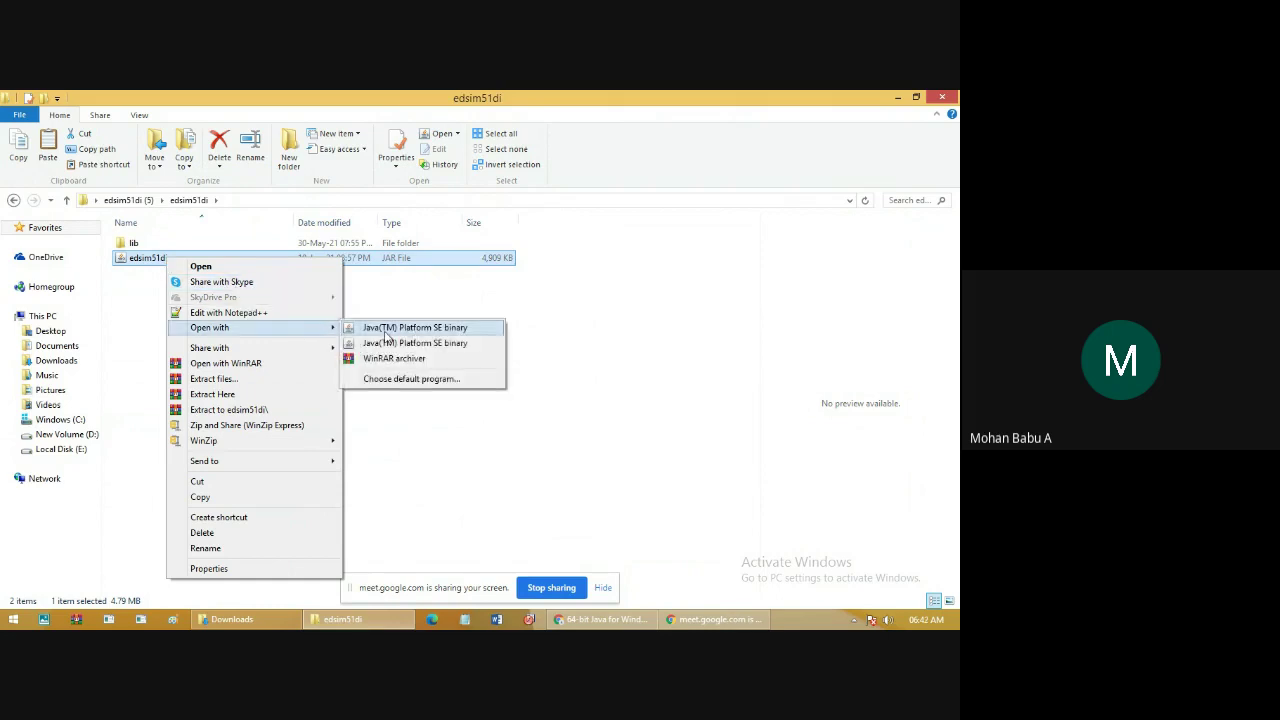
pyautogui.click(446, 331)
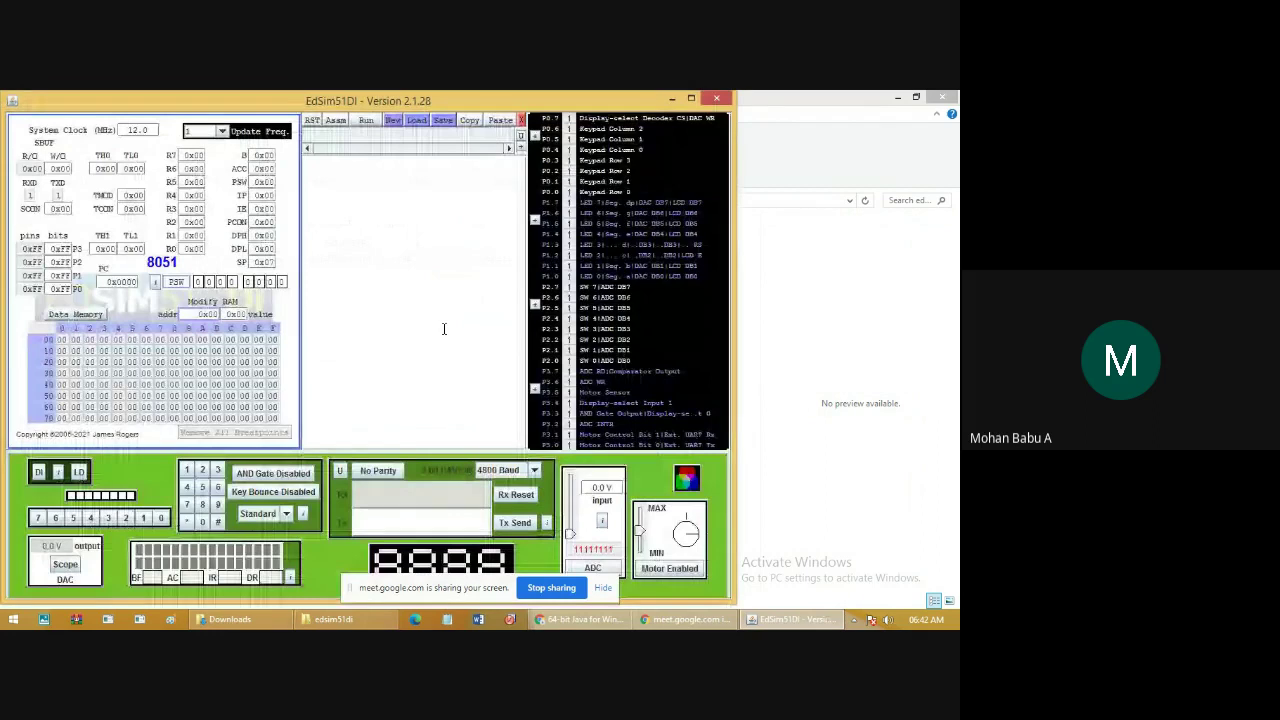
pyautogui.moveTo(347, 104); pyautogui.dragTo(440, 139)
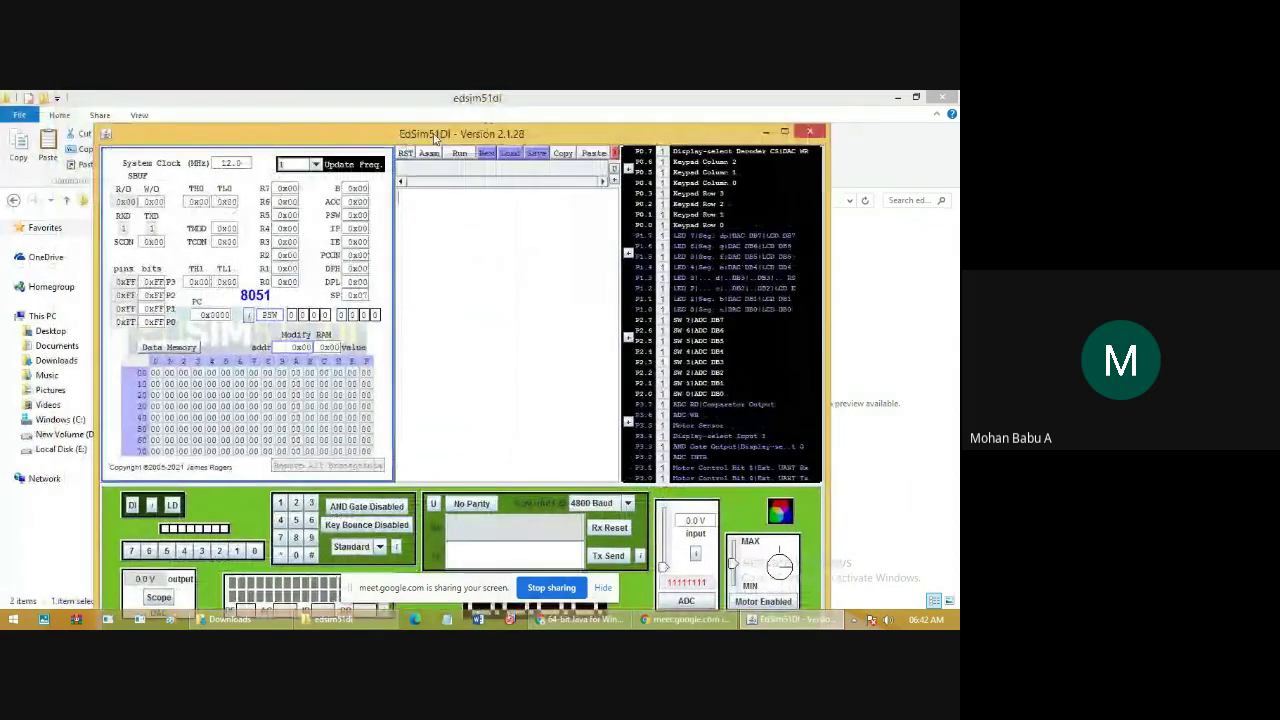
# - Enter trial text starting with org in the simulator's source code editor and close EdSim51DI without saving it
pyautogui.click(406, 211)
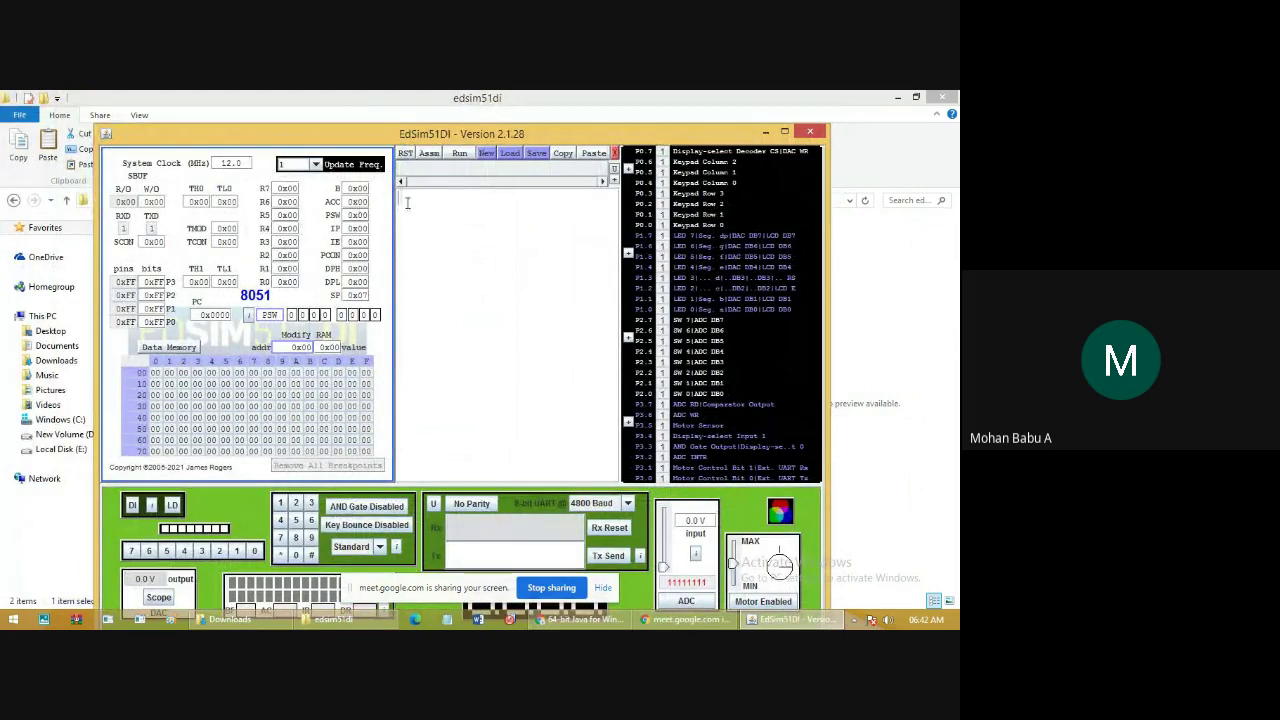
pyautogui.write('org')
pyautogui.press('BackSpace')
pyautogui.press('BackSpace')
pyautogui.write('rg M')
pyautogui.write('OV')
pyautogui.press('BackSpace')
pyautogui.click(809, 131)
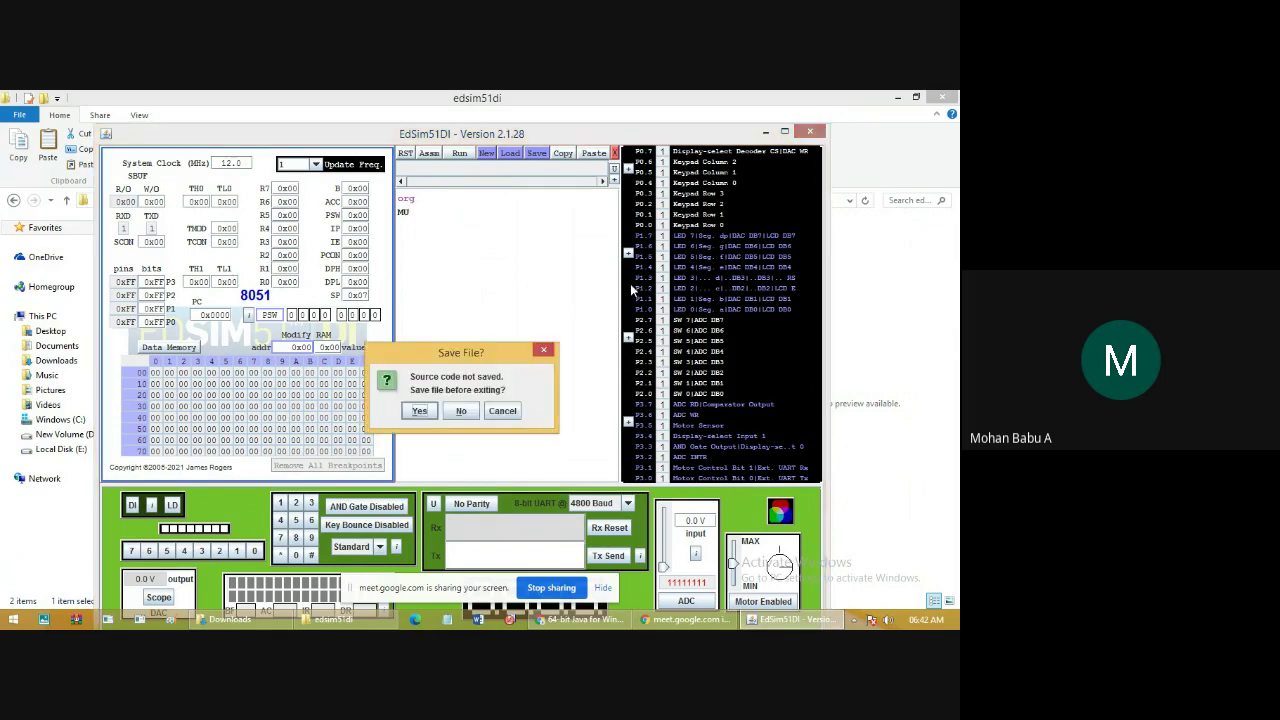
pyautogui.click(461, 411)
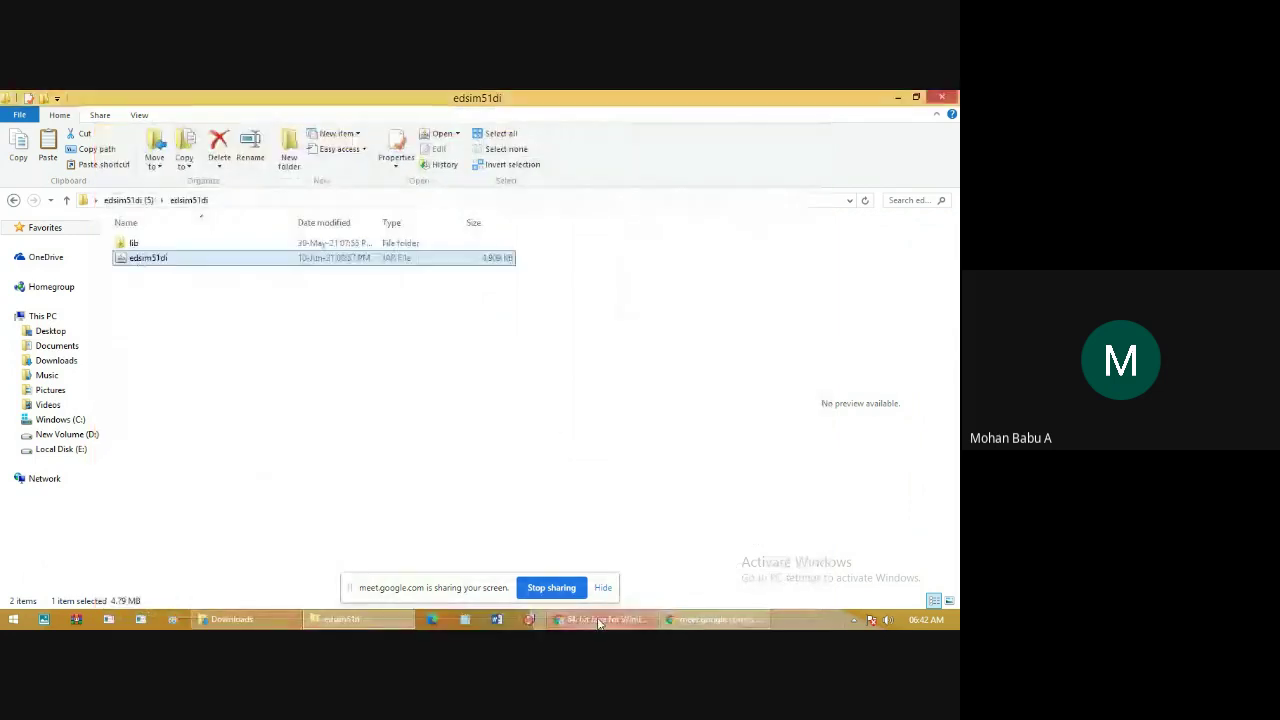
pyautogui.click(598, 620)
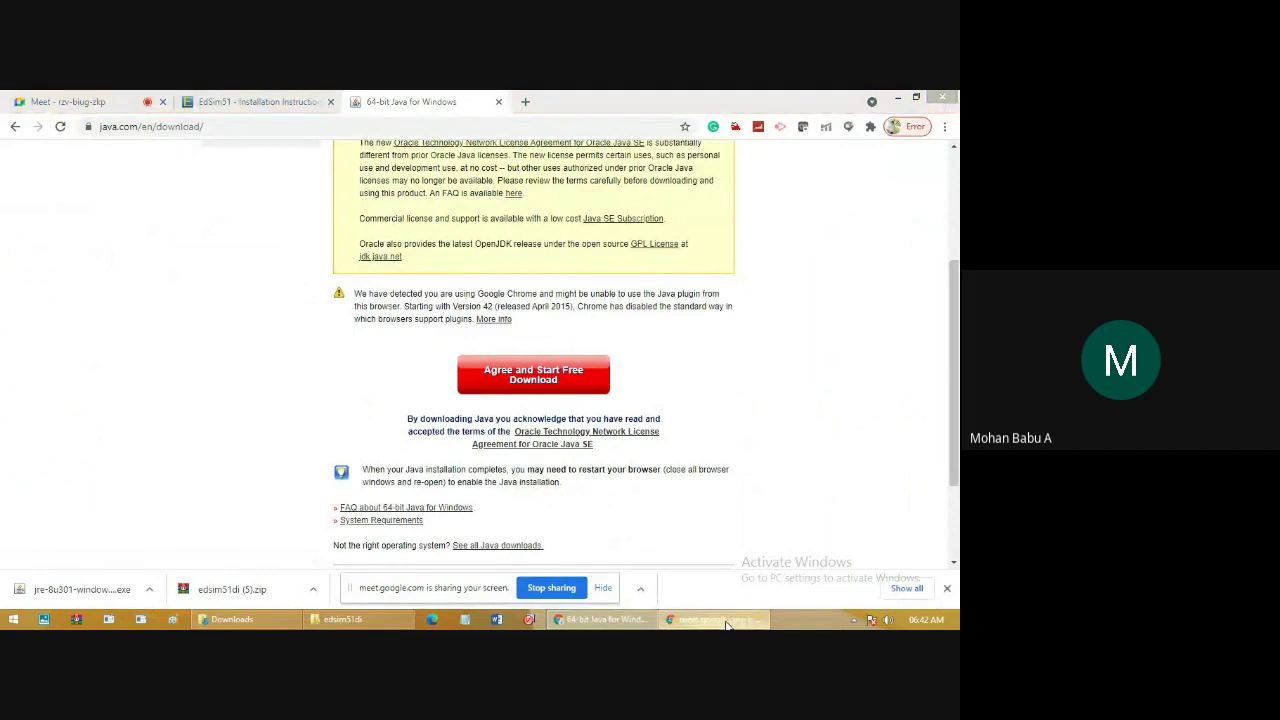
pyautogui.click(80, 113)
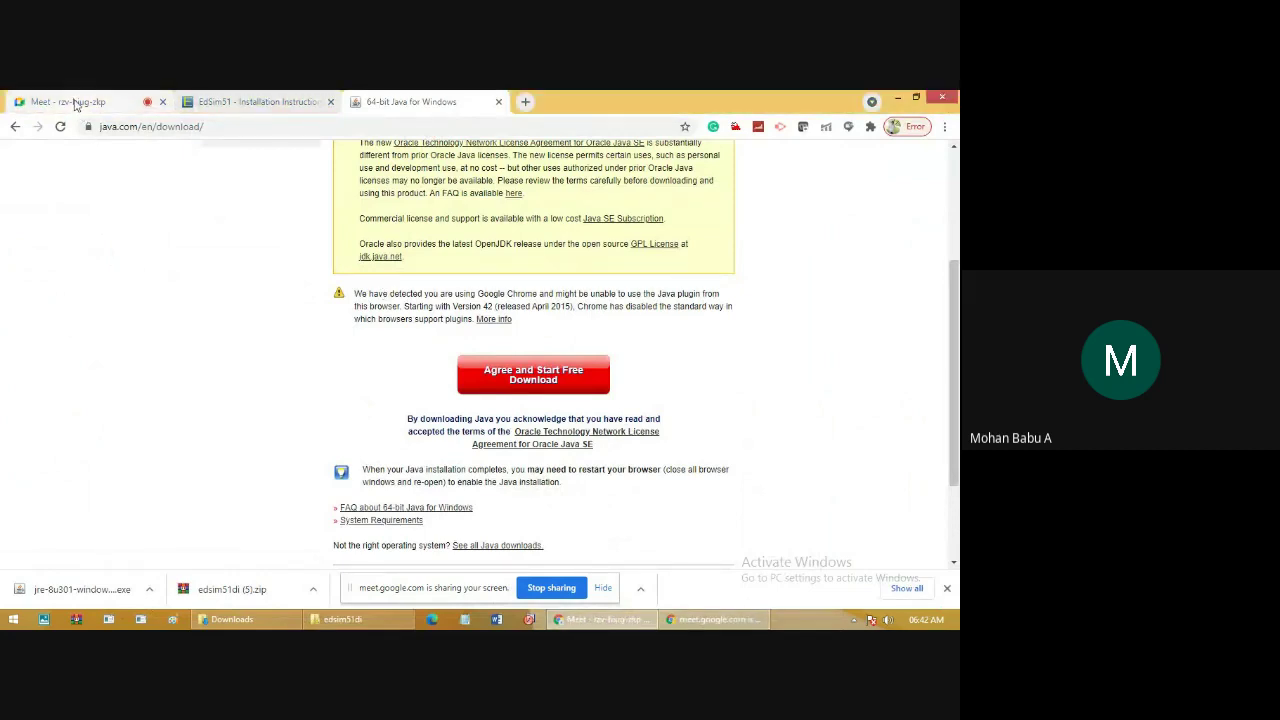
pyautogui.click(75, 106)
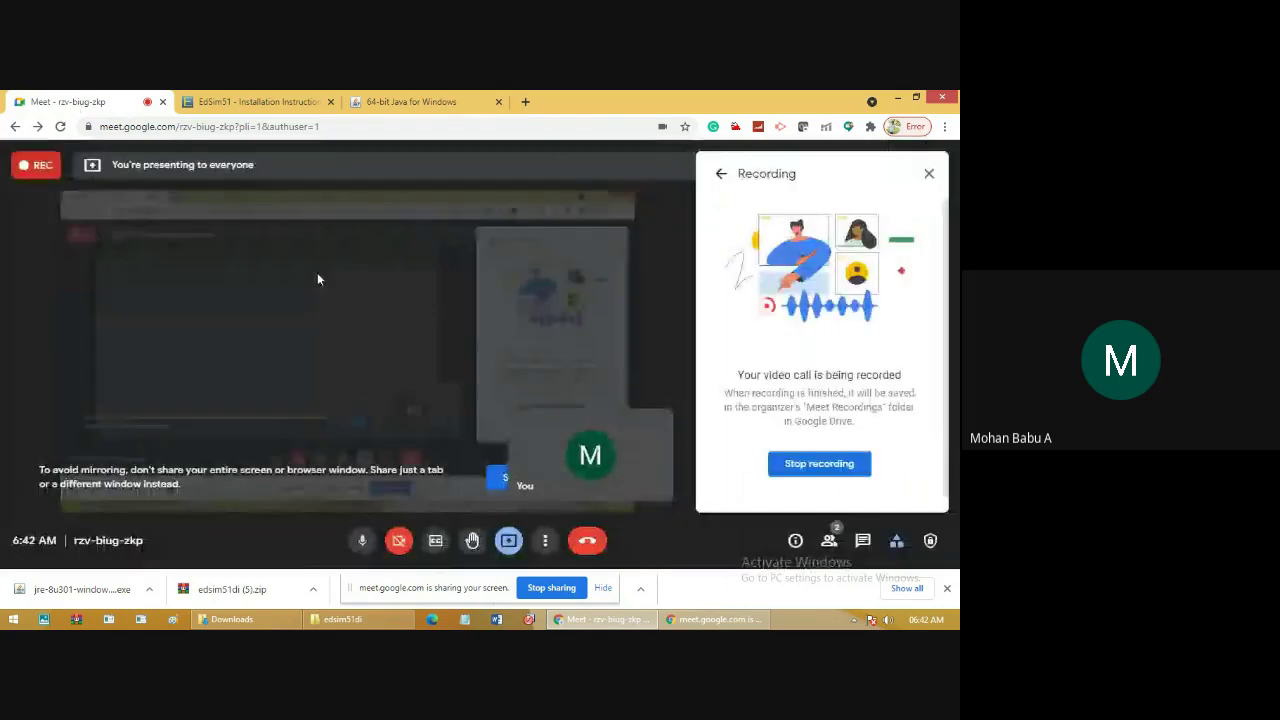
pyautogui.click(812, 465)
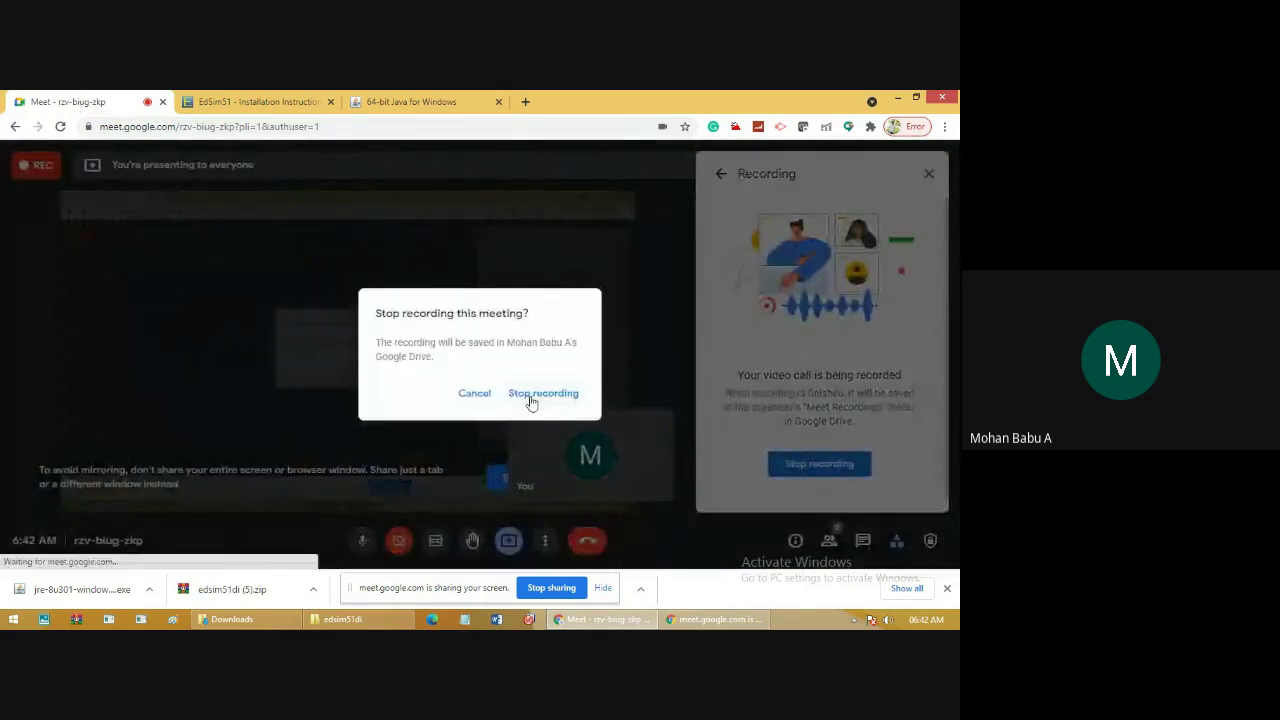